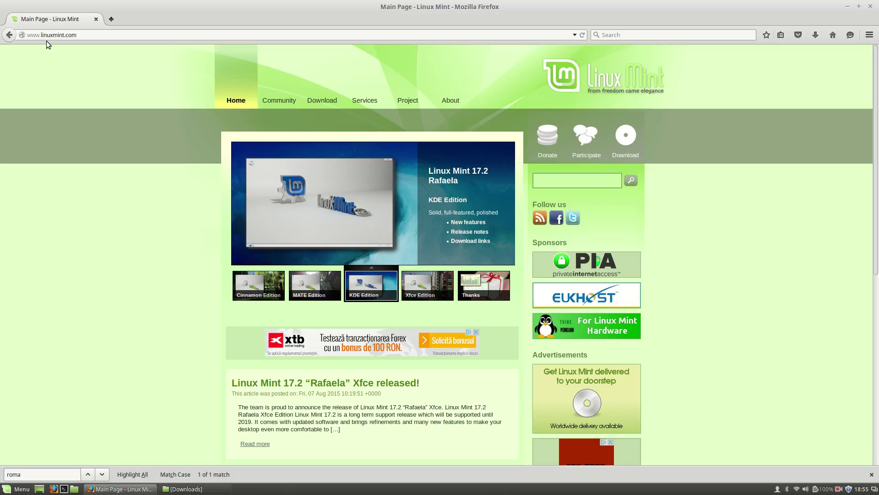
Open the Linux Mint 17.2 Rafaela download page and go to its table of edition download links.
mouse_move(318, 98)
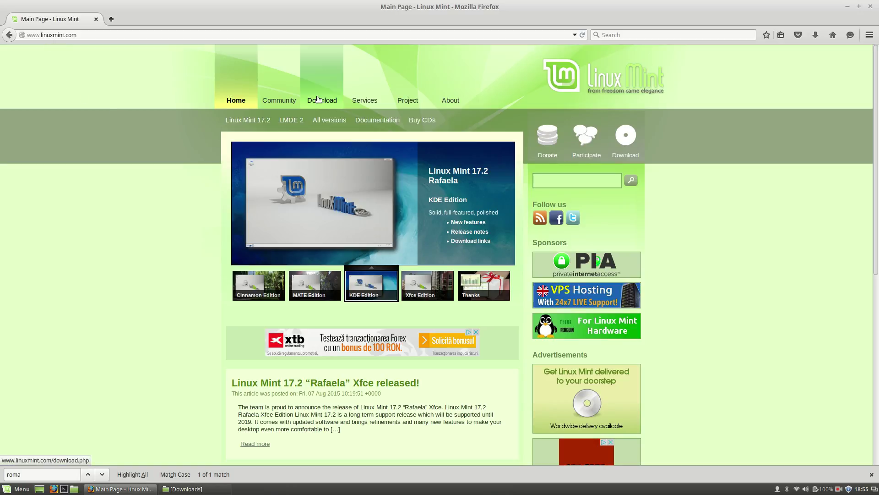
left_click(318, 98)
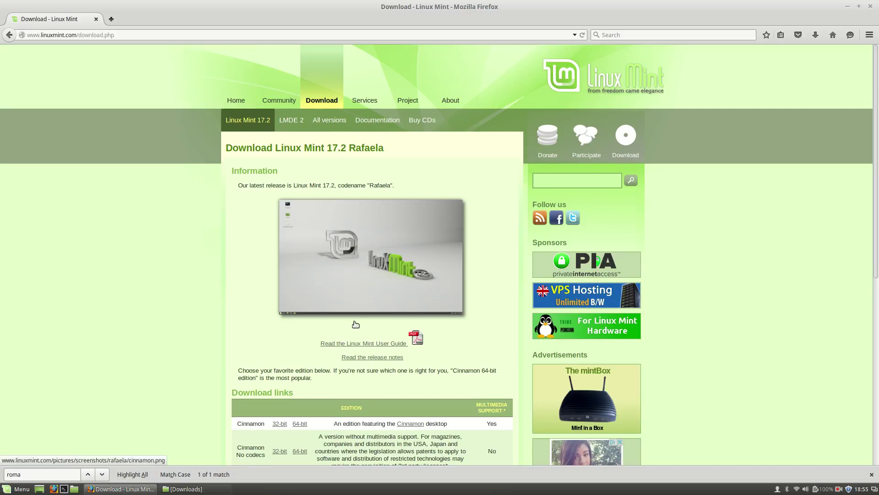
scroll(355, 320, "down", 5)
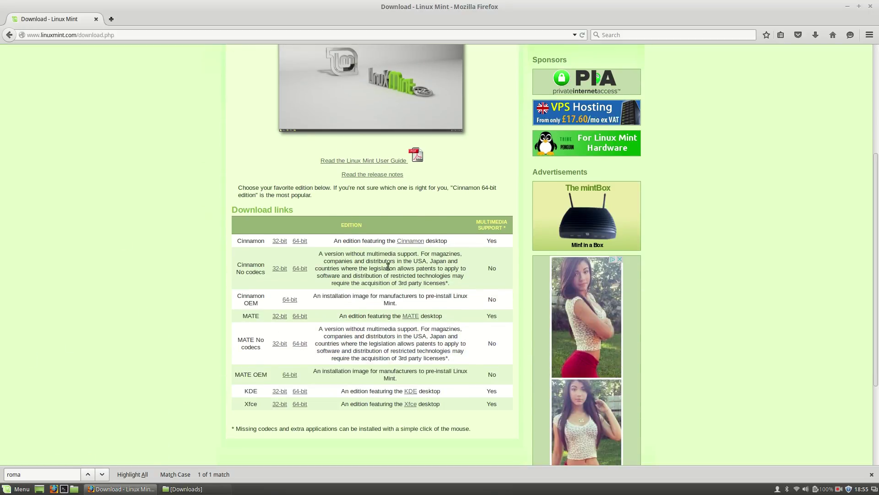
left_click(18, 489)
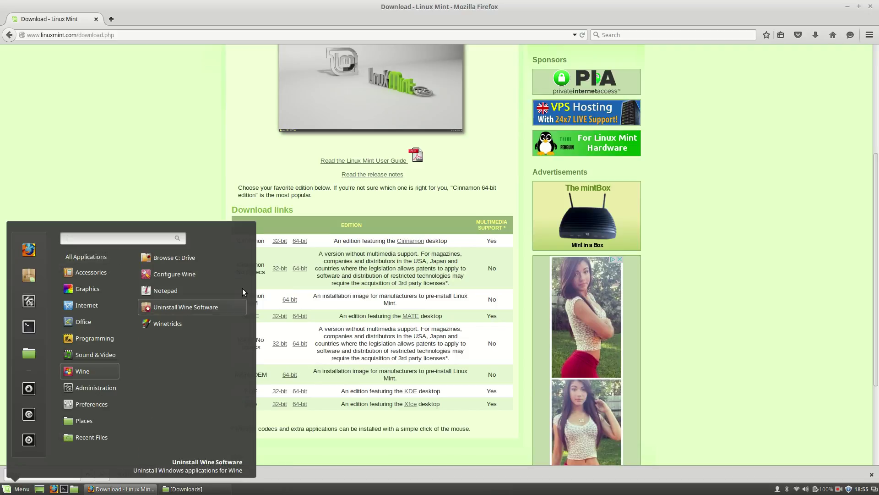
left_click(214, 187)
left_click_drag(236, 241, 256, 245)
left_click(256, 246)
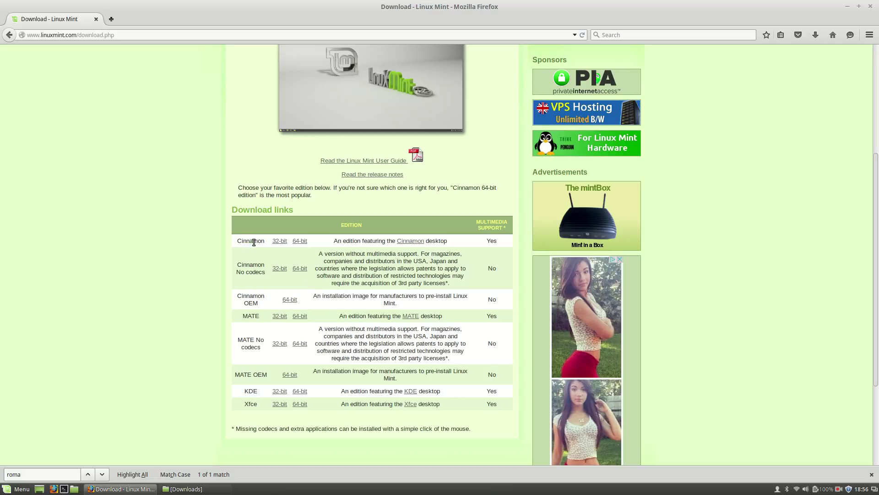
Look up the installed operating system edition and architecture in System Info, and close it.
left_click(18, 489)
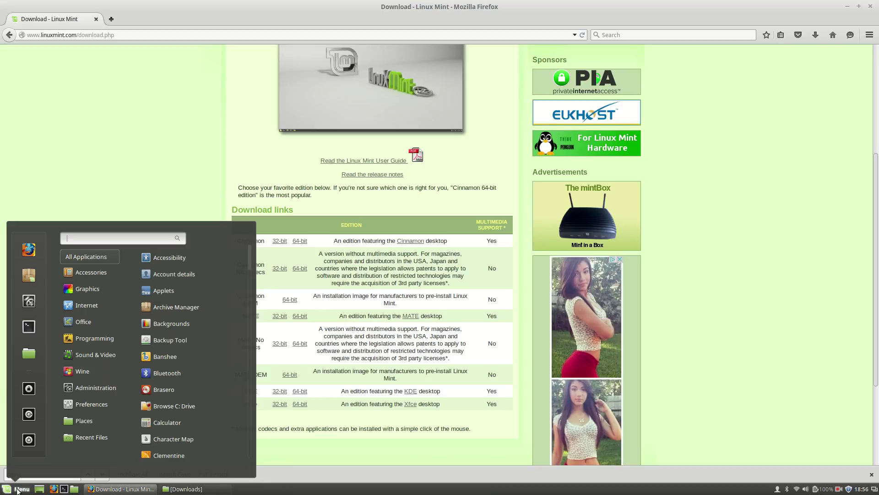
type("info")
key("Return")
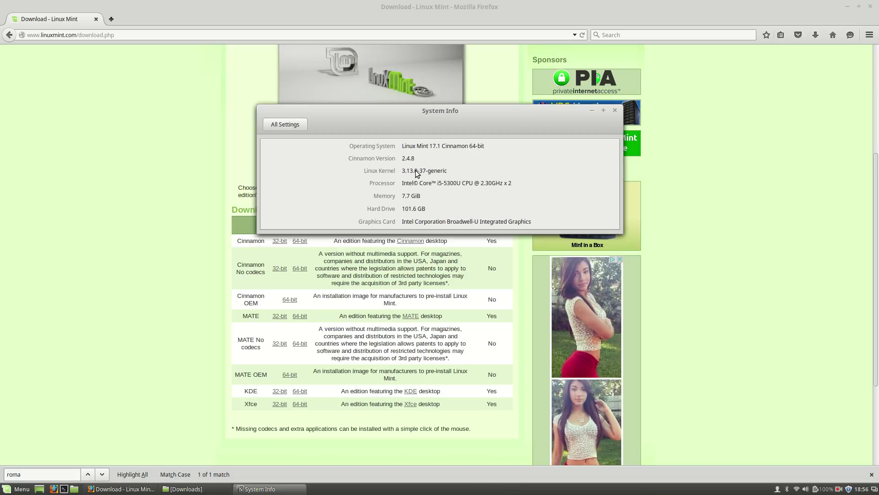
left_click(615, 111)
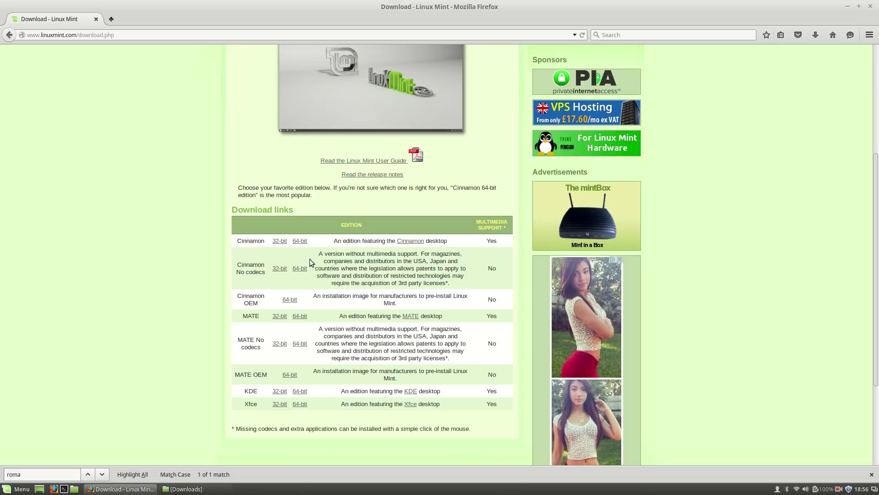
Open the Cinnamon 64-bit edition page and search it for "roma" to find the Romanian download mirror.
left_click(300, 241)
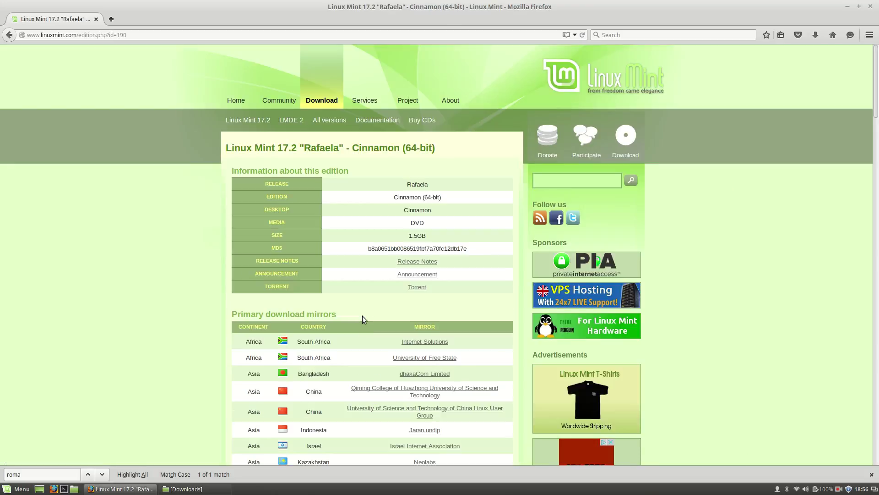
scroll(245, 242, "down", 5)
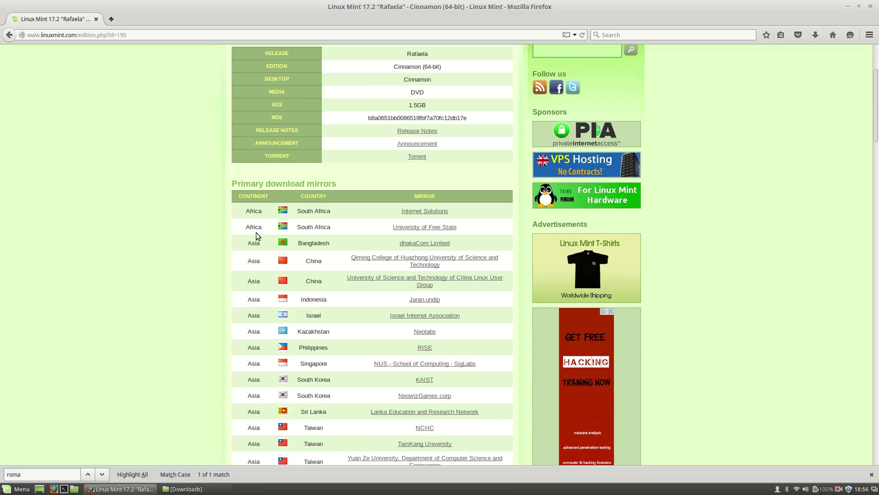
key("ctrl+f")
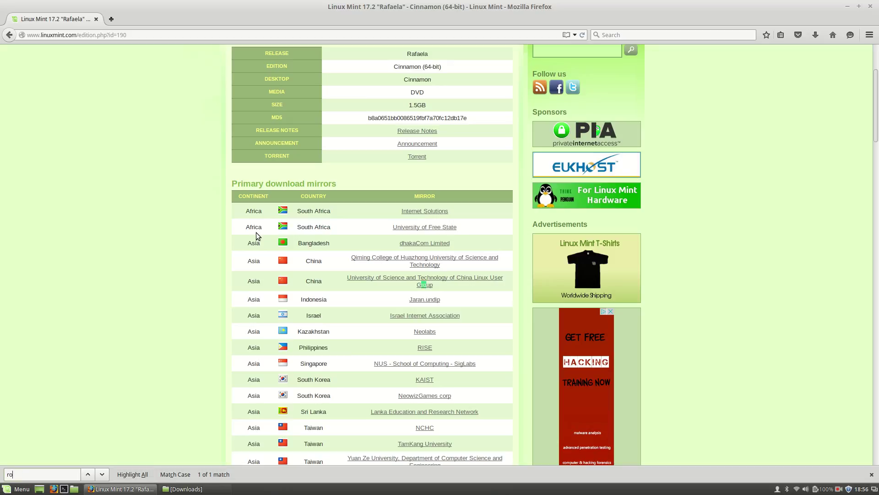
key("Return")
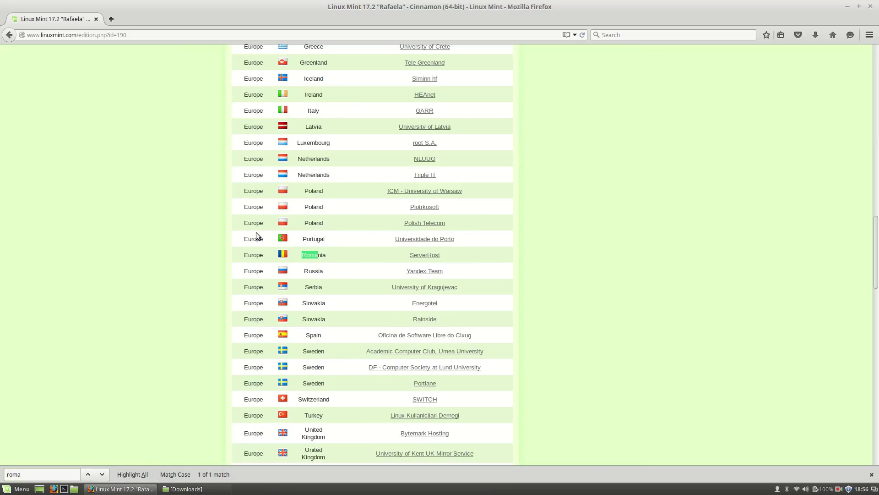
Request linuxmint-17.2-cinnamon-64bit.iso from the ServerHost mirror, and check for the ISO file in the Downloads folder.
left_click(426, 257)
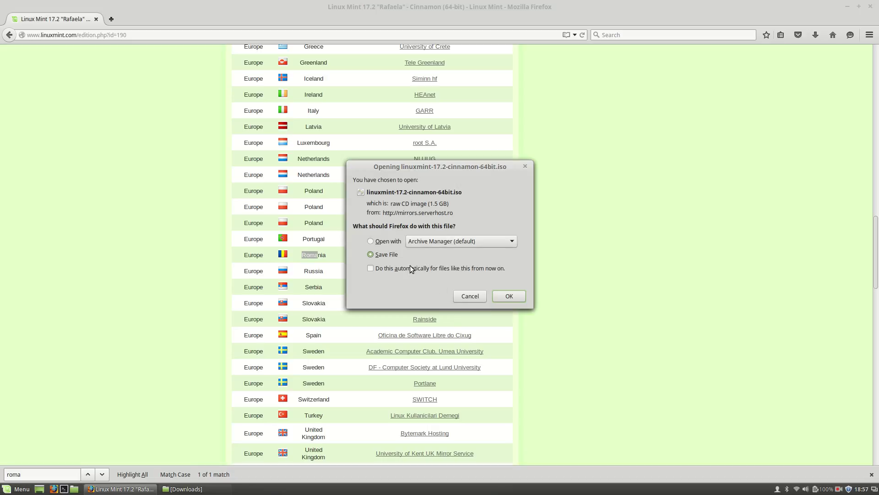
left_click(505, 301)
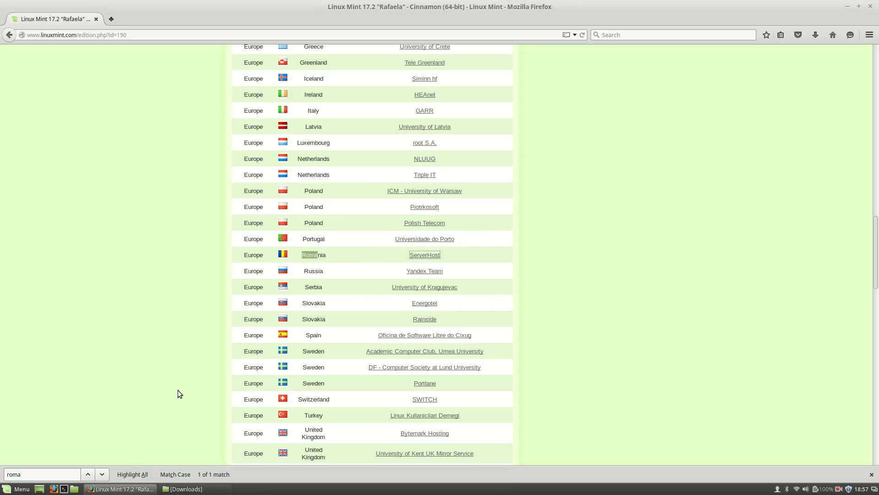
left_click(204, 490)
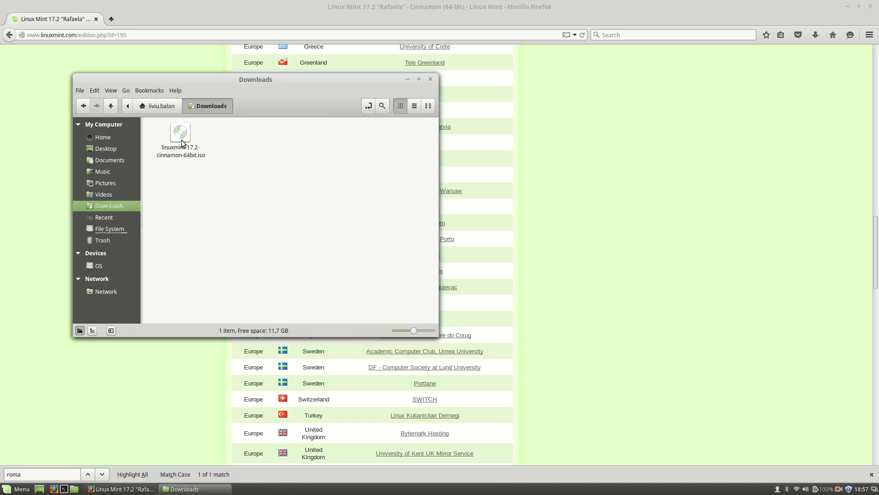
left_click(550, 318)
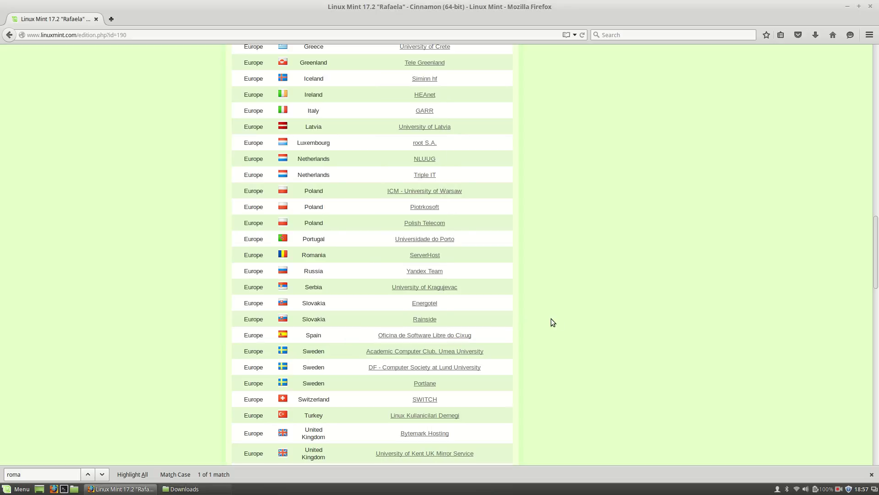
View the torrent download option for the Cinnamon 64-bit edition and dismiss it without downloading.
scroll(707, 323, "up", 5)
scroll(707, 323, "up", 20)
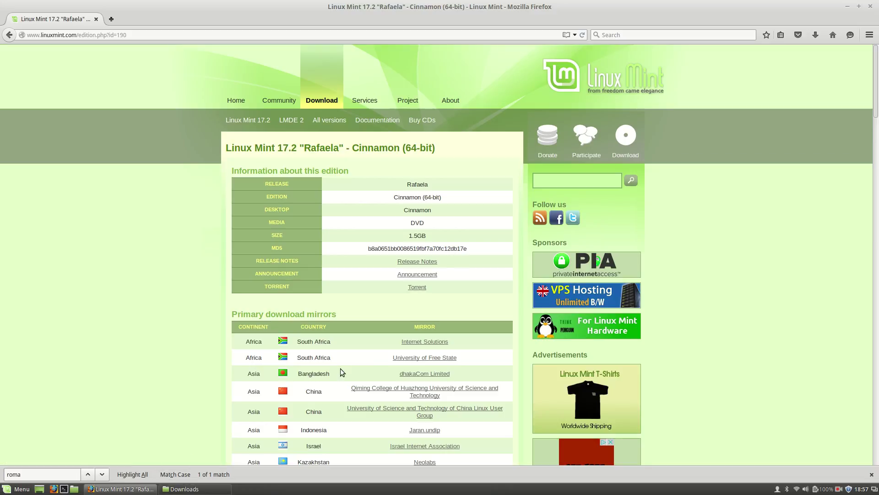
left_click(420, 289)
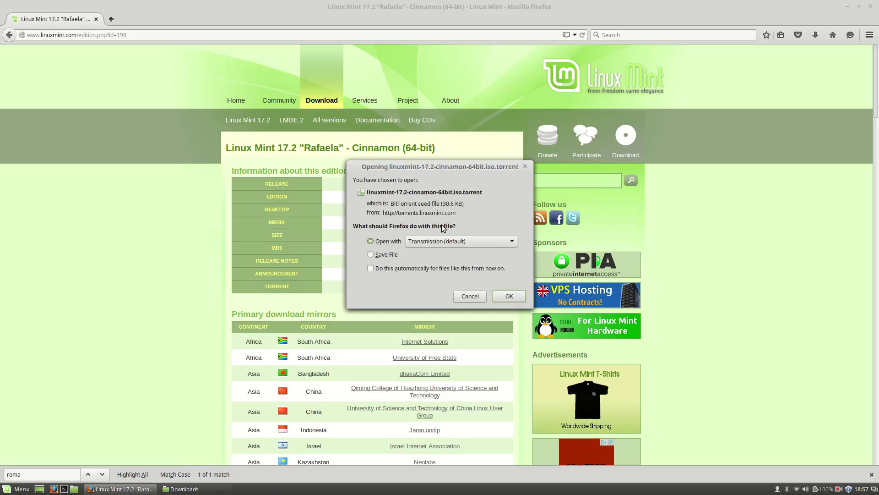
left_click(475, 298)
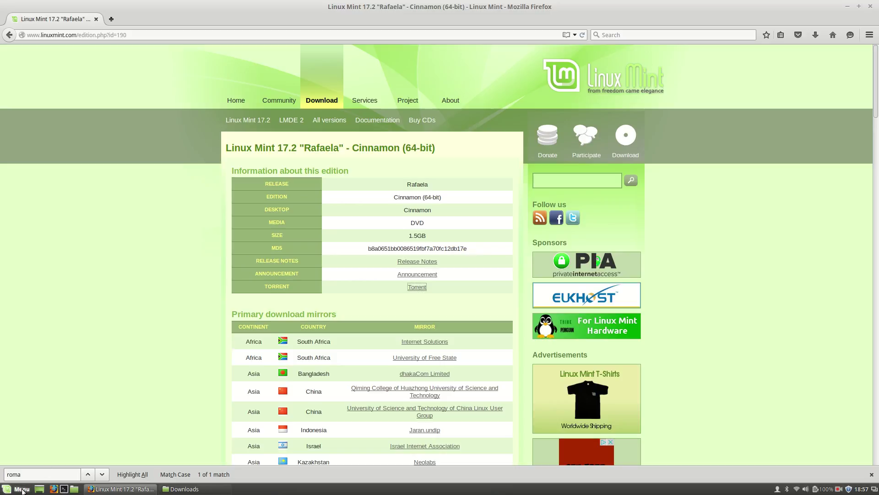
Show the desktop and launch Oracle VM VirtualBox by searching the installed applications for "vir".
left_click(40, 490)
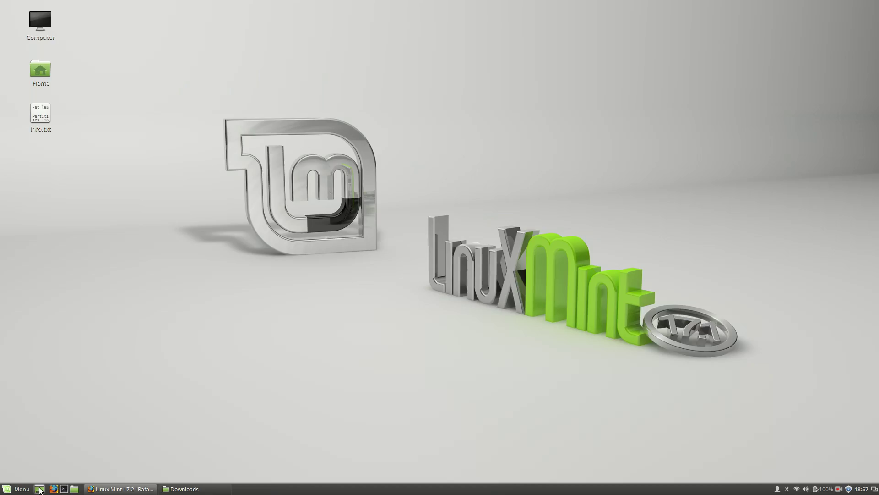
left_click(11, 490)
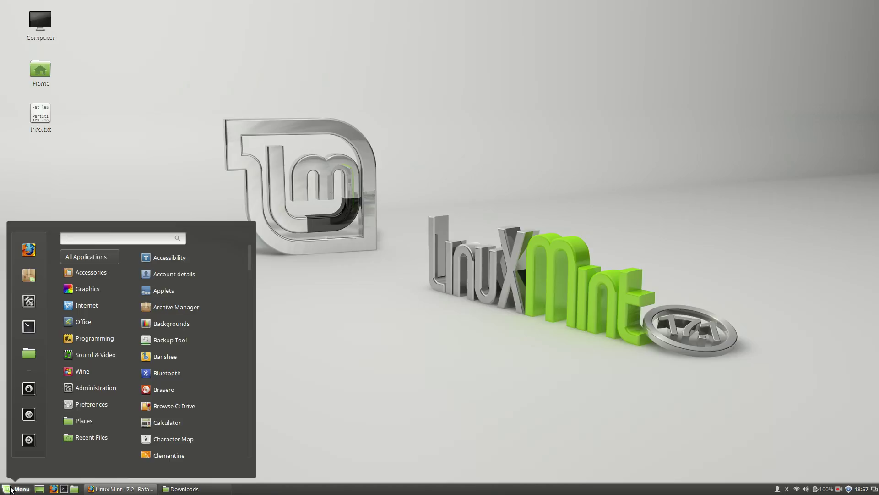
type("vir")
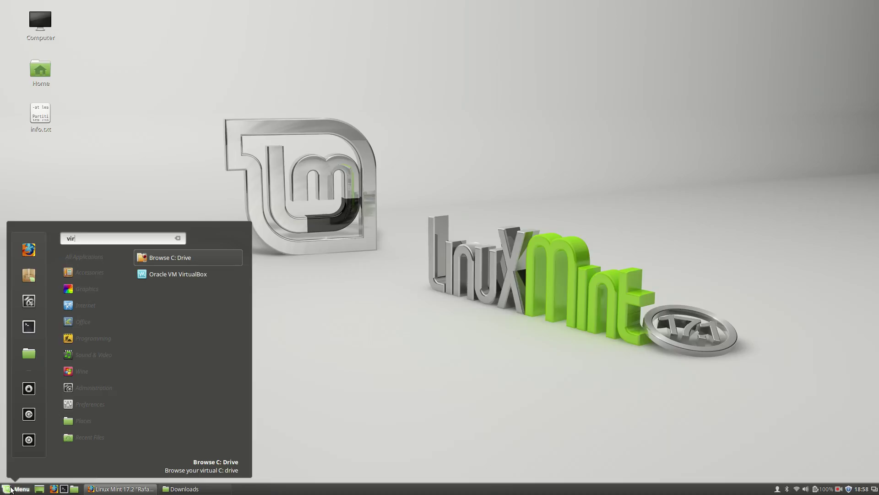
left_click(160, 275)
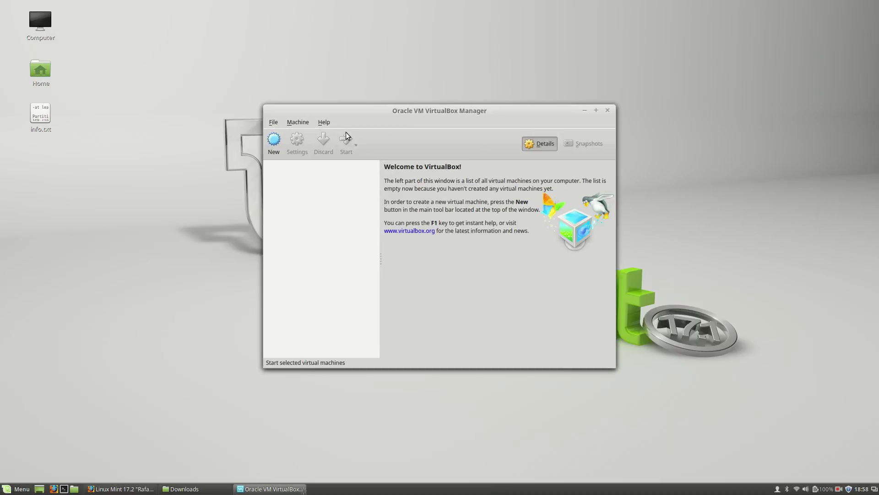
Check the installed VirtualBox version in its About information, and close it.
left_click(323, 122)
left_click(339, 159)
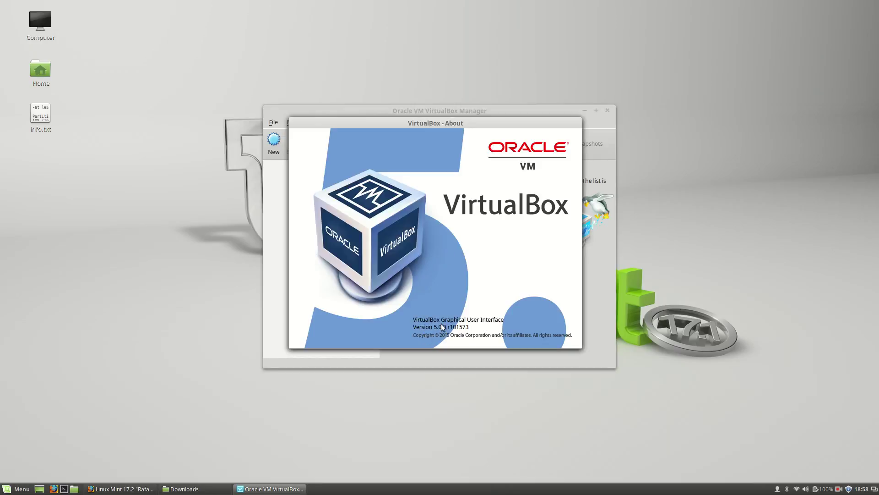
left_click(462, 256)
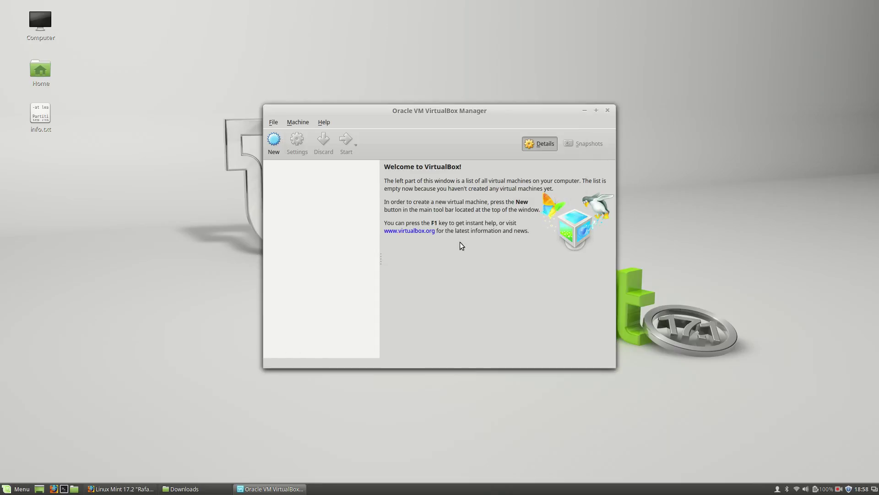
Start creating a new virtual machine and name it "Linux Mint Cinamon 64-bit".
left_click(275, 145)
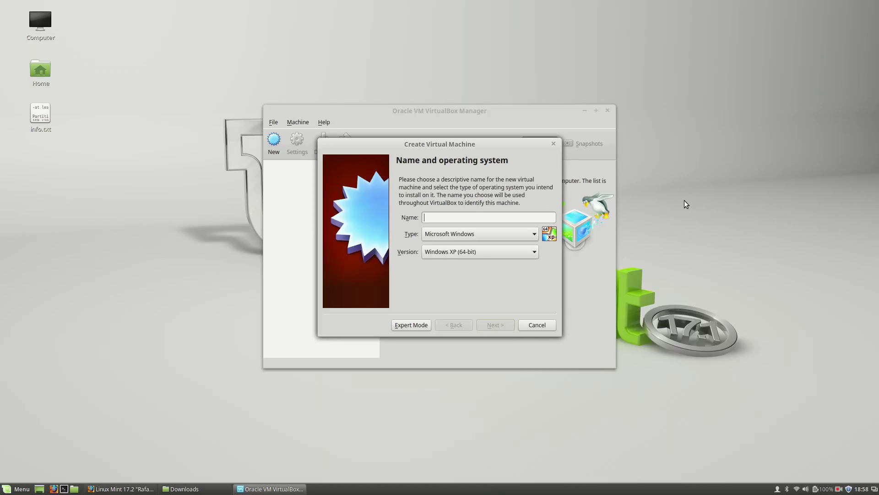
type("Linux Mint Cinamon 64-bit")
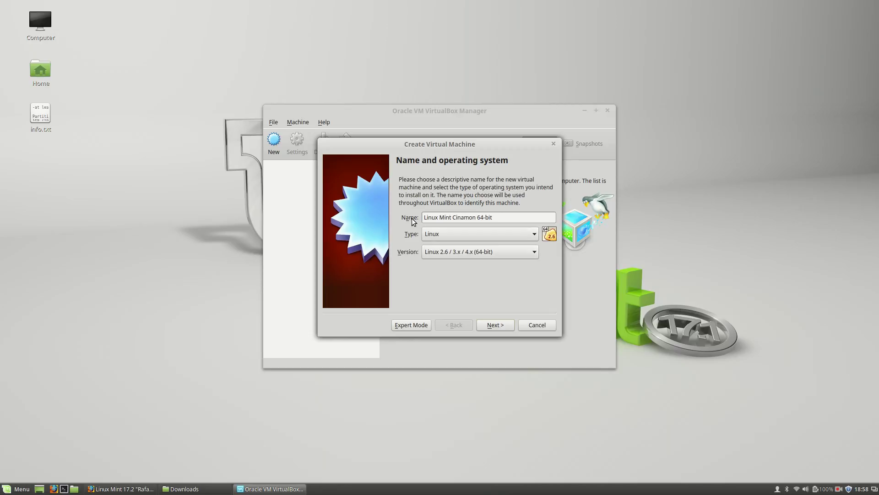
left_click_drag(494, 218, 389, 218)
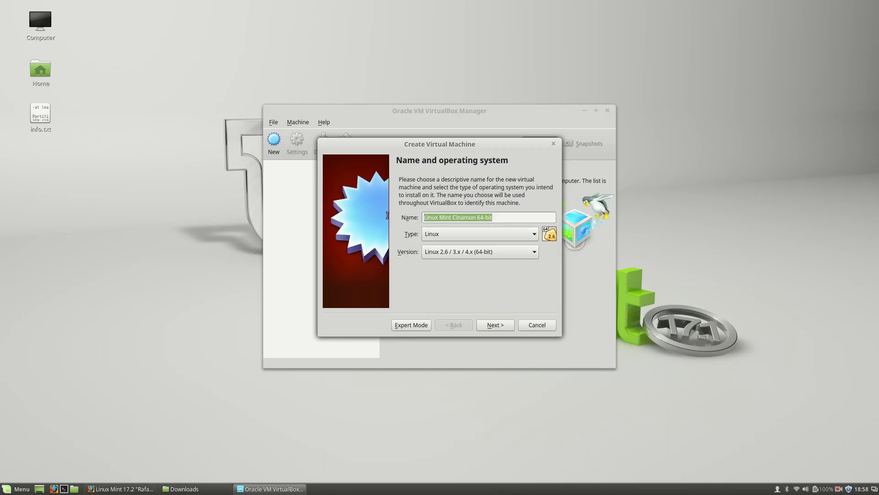
left_click(442, 217)
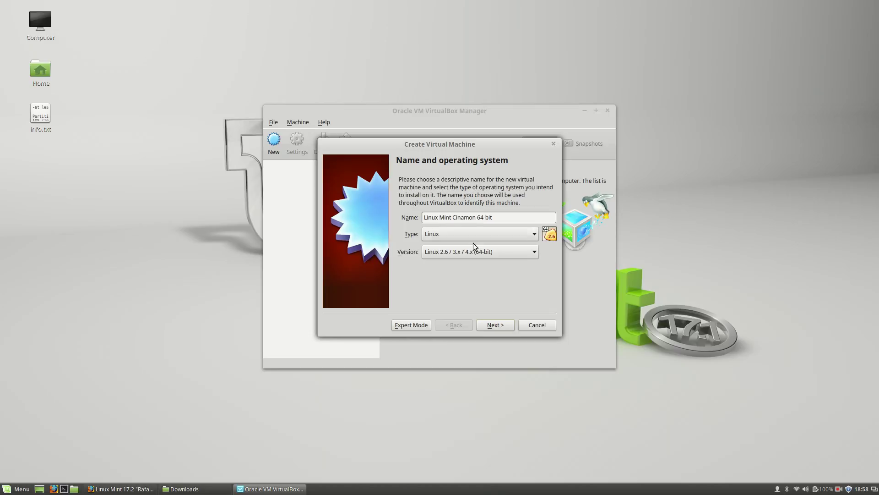
left_click_drag(499, 219, 408, 223)
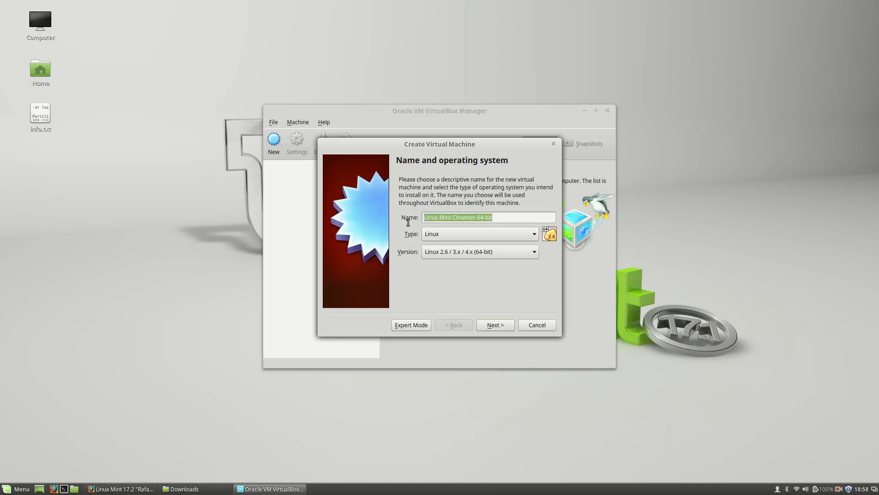
left_click(452, 220)
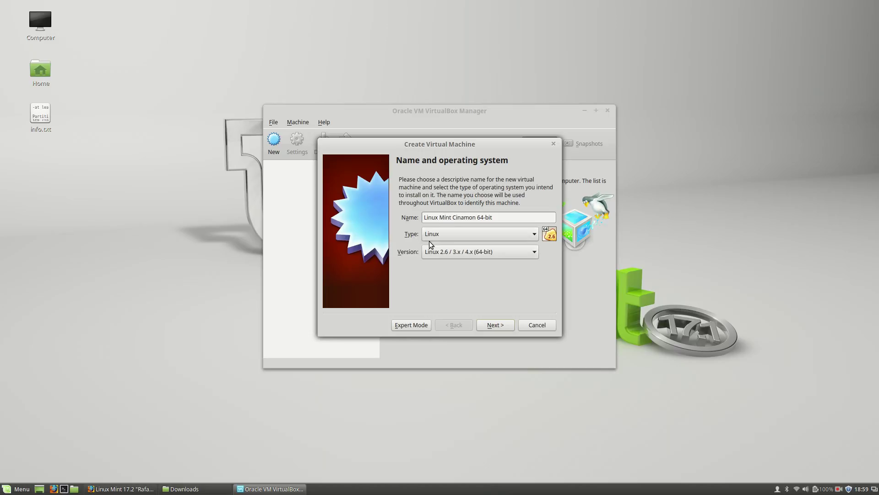
left_click_drag(439, 217, 422, 217)
left_click_drag(478, 219, 494, 218)
left_click(498, 220)
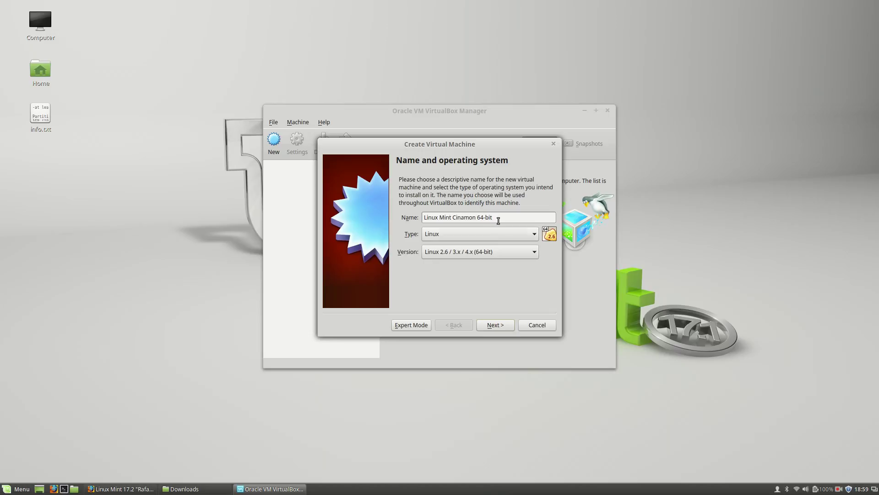
Accept the name and operating system, allocate 1024 MB of memory, and proceed with creating a virtual hard disk now.
left_click(501, 323)
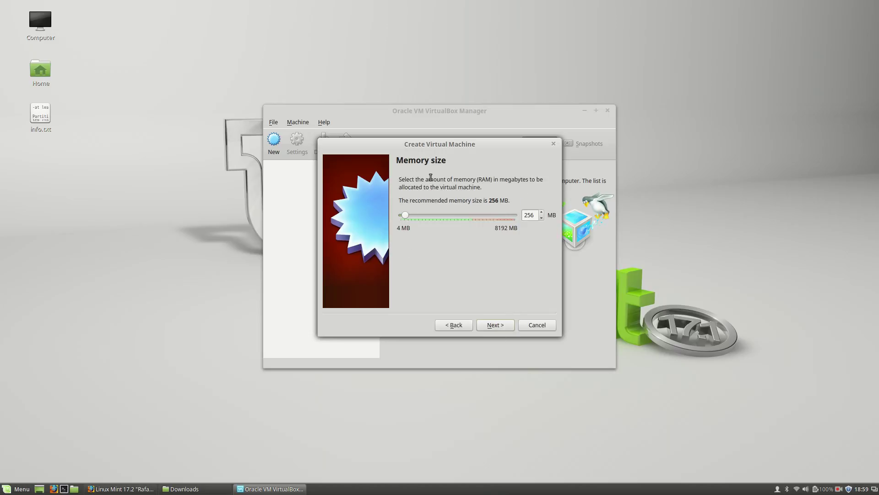
left_click(537, 218)
key("ctrl+a")
type("1024")
left_click(496, 328)
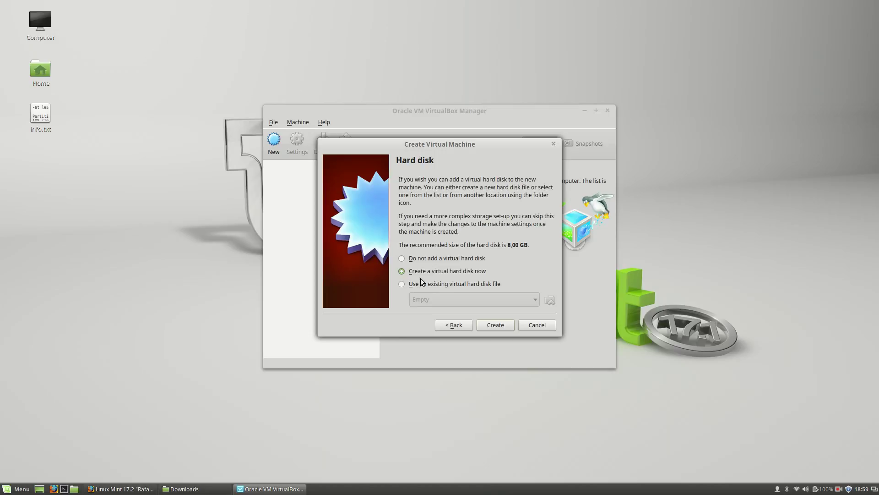
left_click(495, 325)
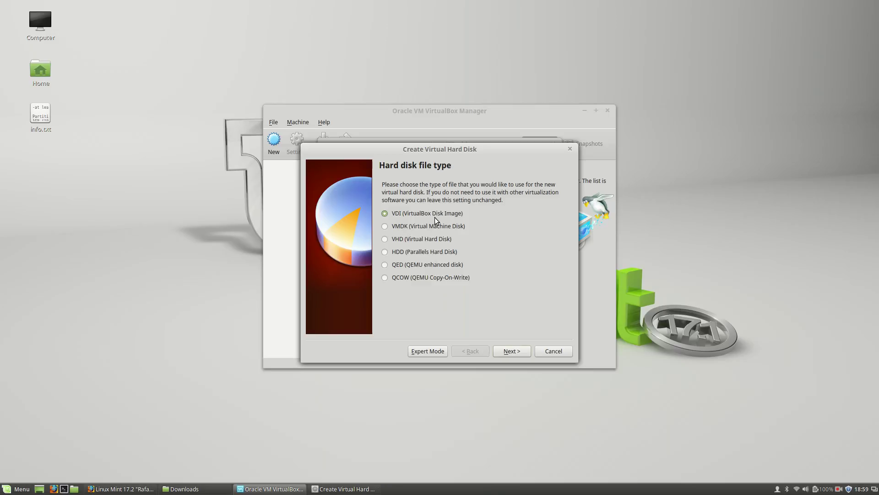
Create the virtual hard disk as a dynamically allocated VDI of 20 GB, keeping the default name and location.
left_click(511, 352)
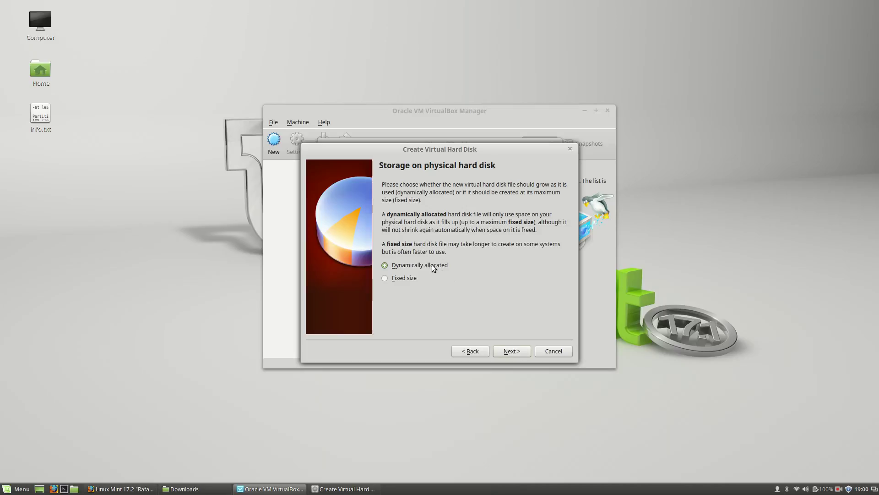
left_click(519, 351)
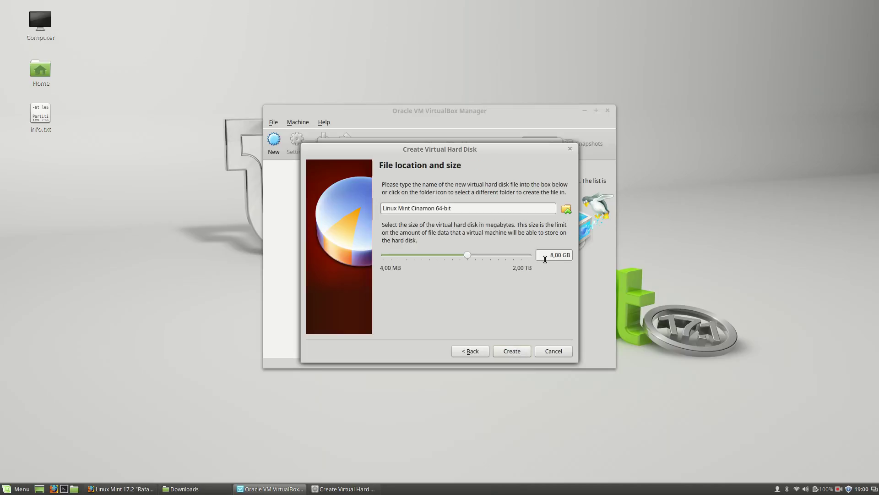
left_click_drag(551, 255, 554, 256)
type("20")
left_click(566, 210)
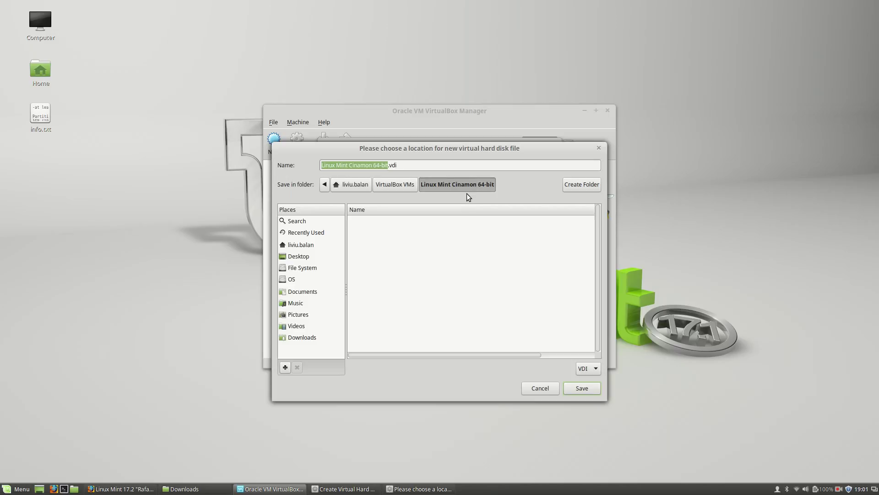
left_click(599, 148)
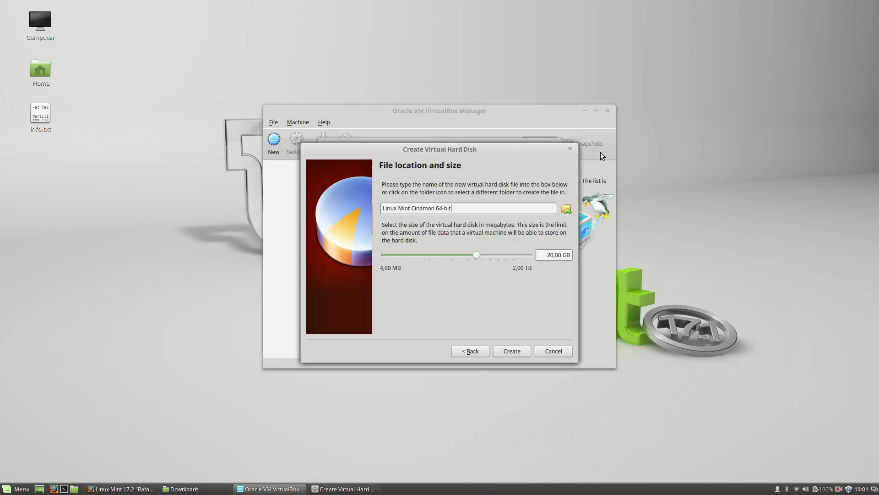
left_click(512, 351)
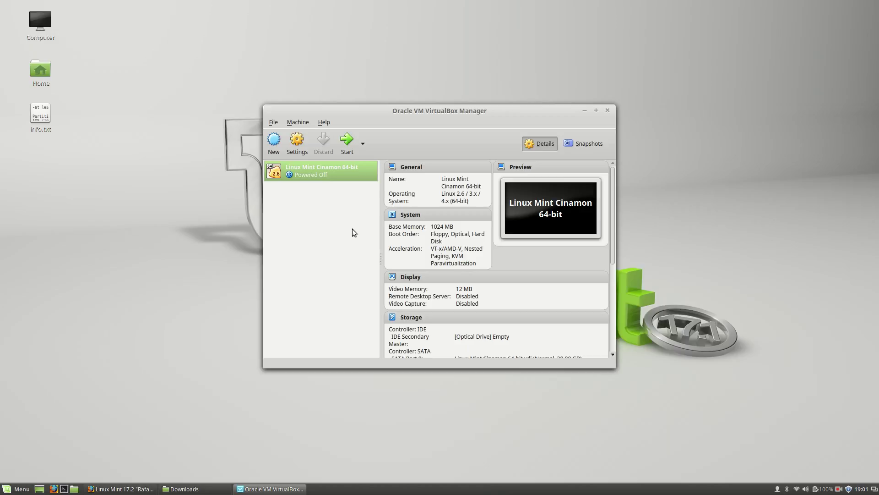
Start the virtual machine with linuxmint-17.2-cinnamon-64bit.iso from Downloads as its start-up disk.
left_click(347, 151)
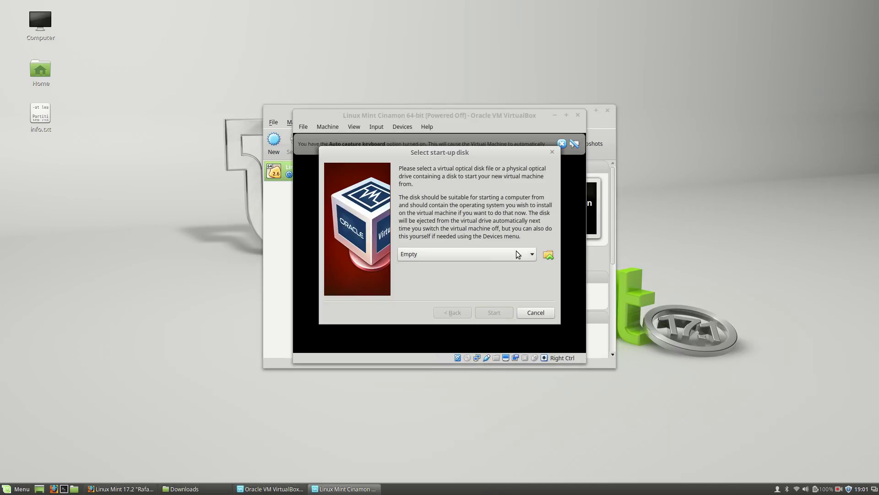
left_click(548, 255)
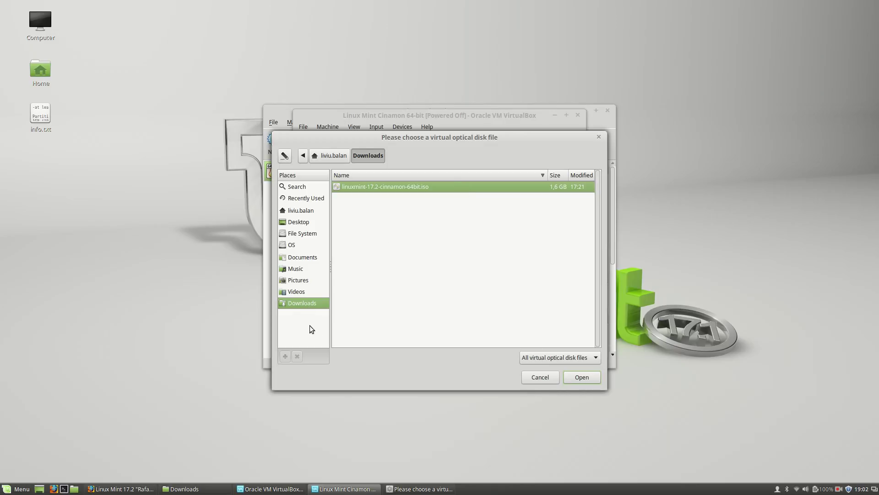
left_click(578, 377)
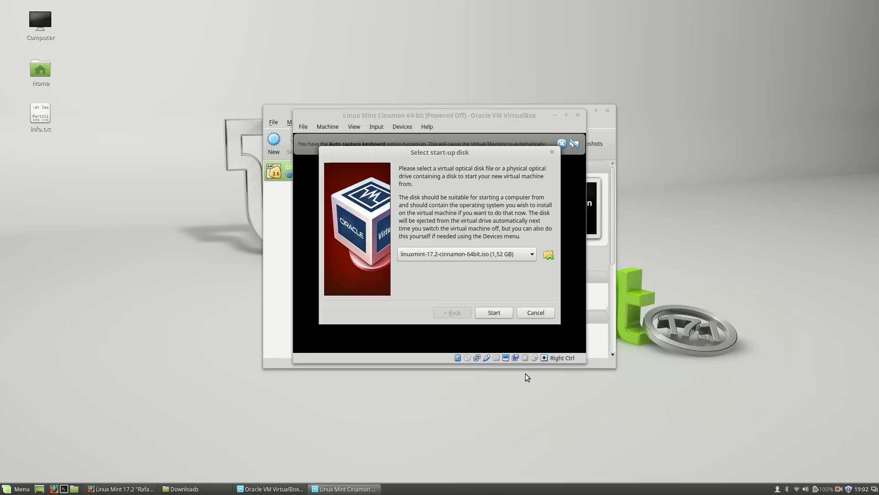
left_click(500, 313)
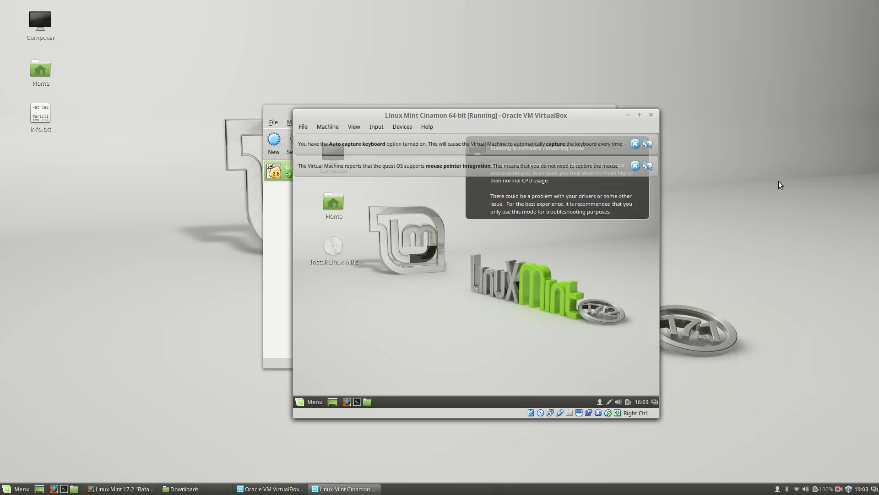
Dismiss the keyboard capture and mouse integration notices, and launch the Linux Mint installer in the live session.
left_click(786, 219)
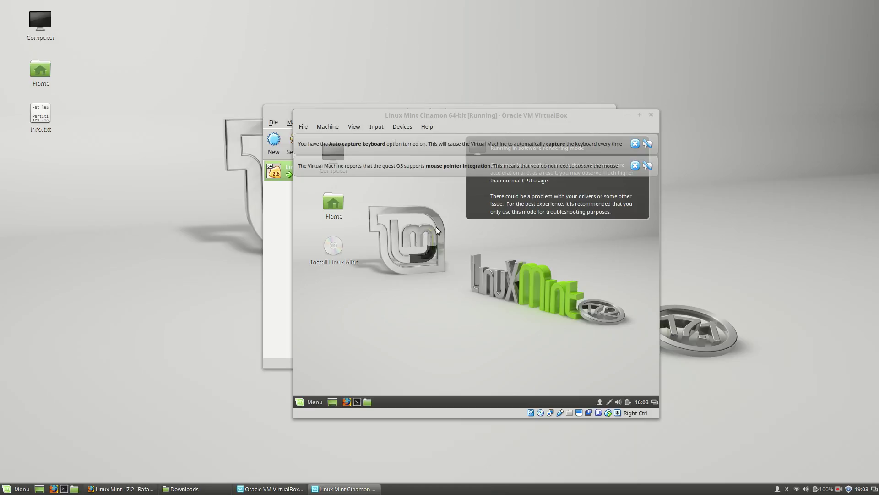
left_click(635, 144)
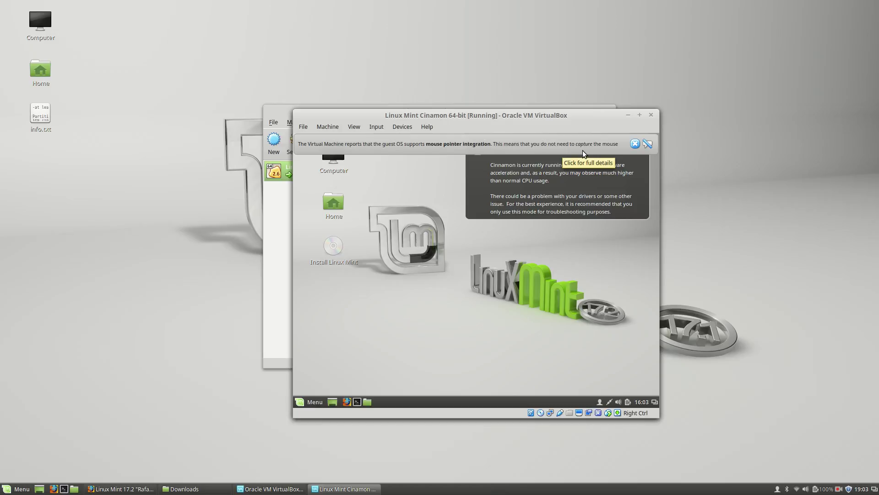
left_click(635, 145)
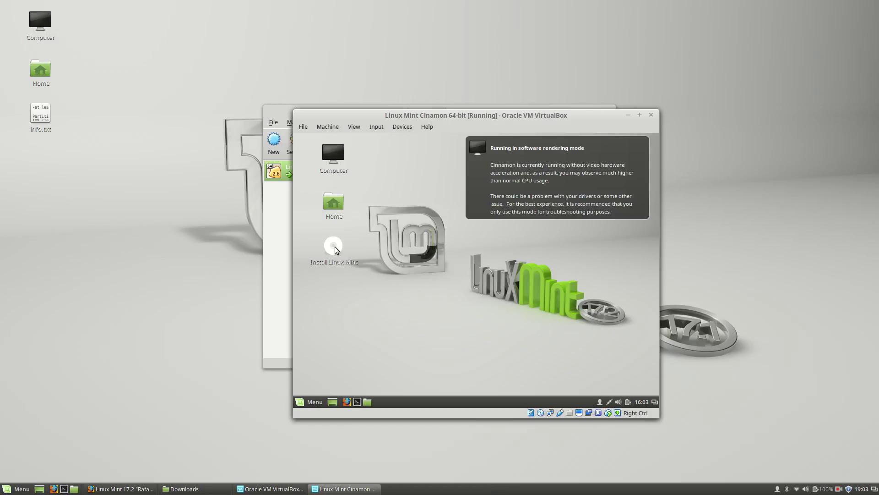
left_click(335, 248)
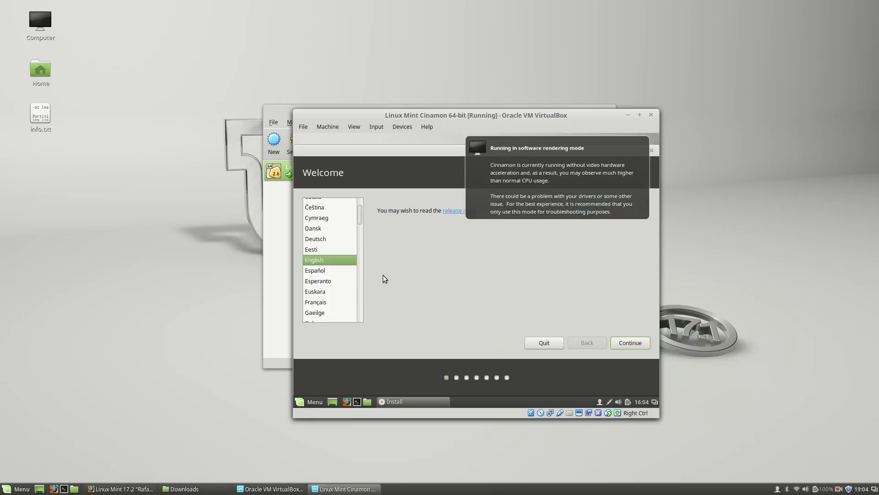
Minimize the installer and look over the live session's desktop and list of applications.
left_click(395, 402)
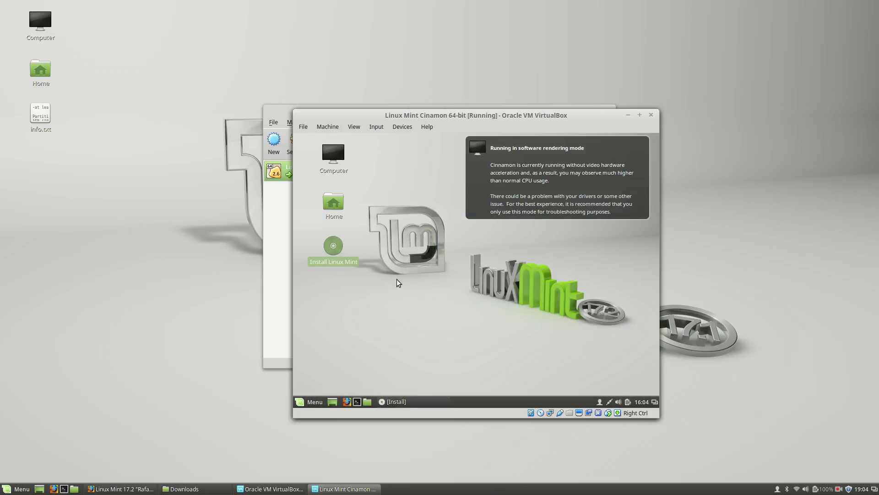
left_click(418, 283)
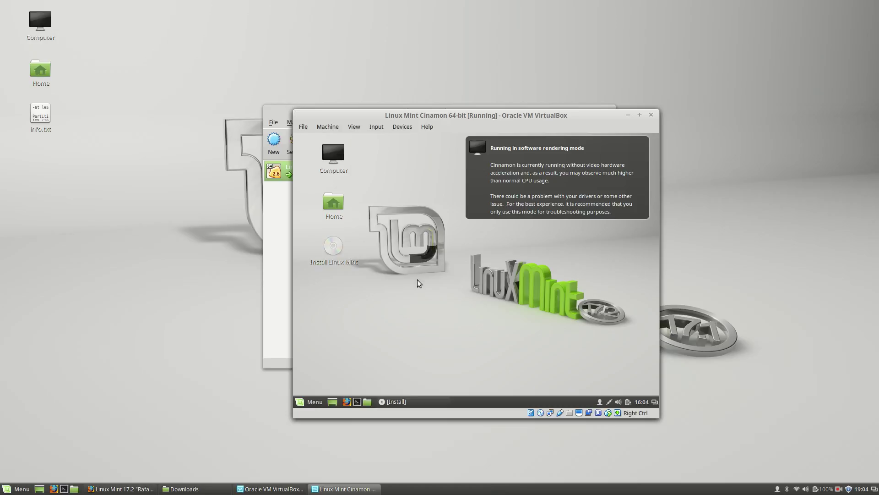
left_click(310, 402)
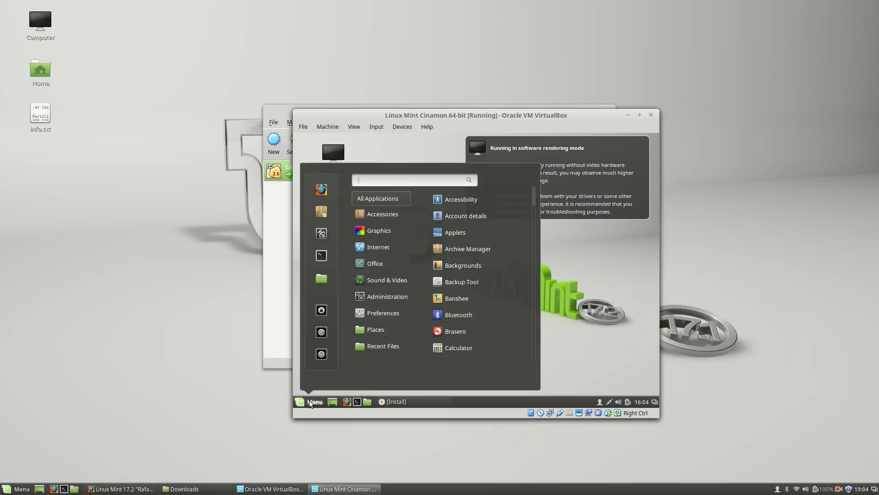
left_click(309, 402)
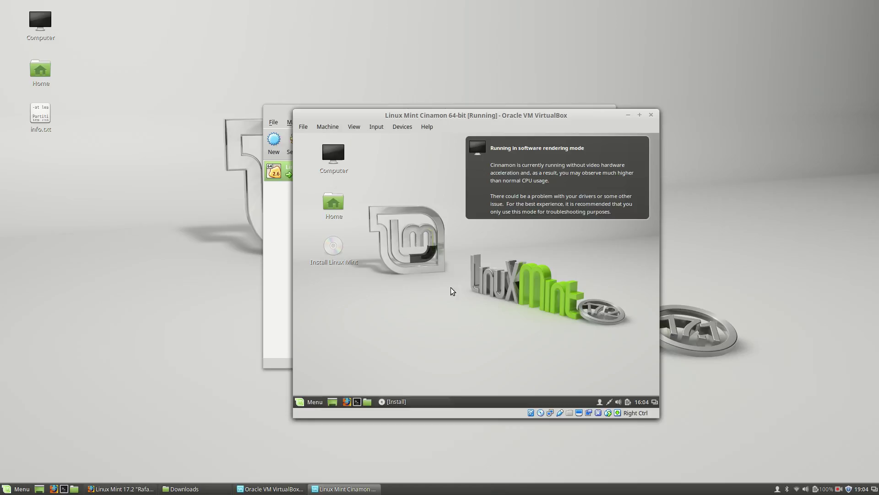
Reopen the Linux Mint installer and continue with English past the preparation requirements.
left_click(341, 257)
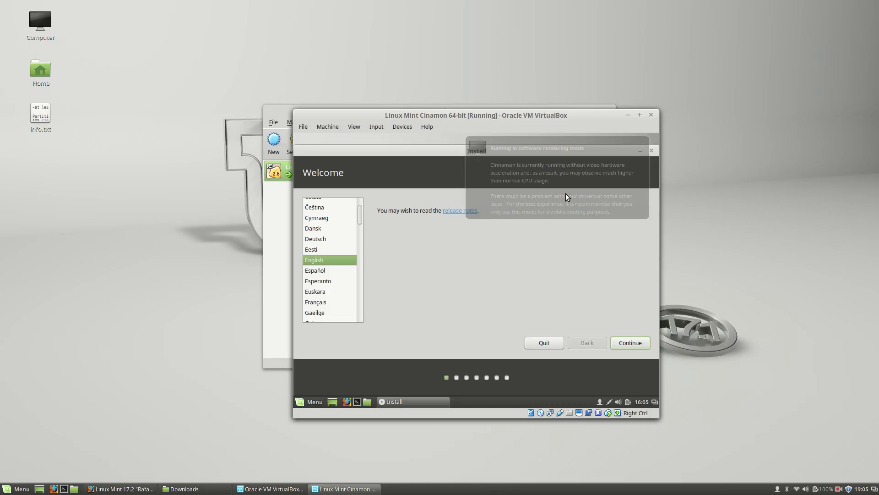
left_click(565, 193)
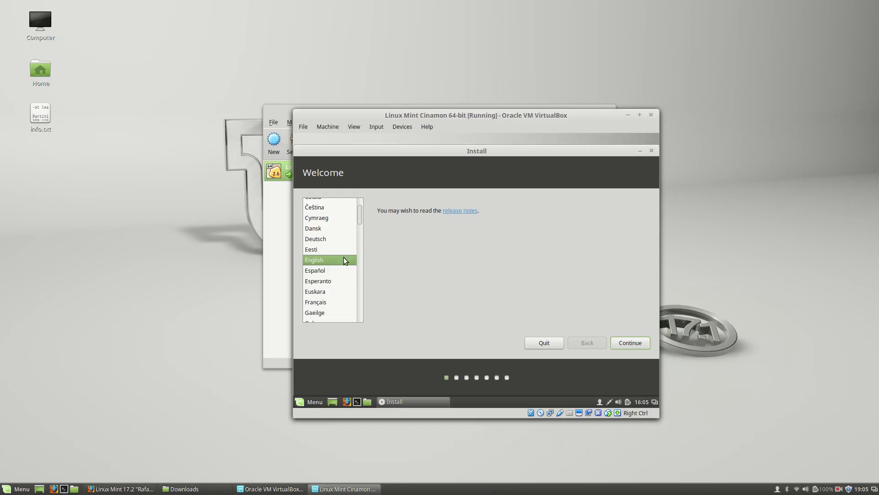
left_click(638, 344)
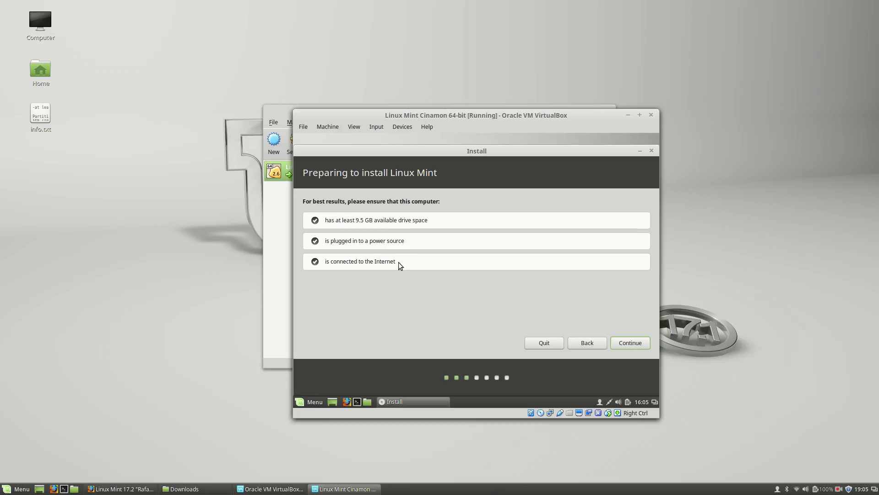
left_click(626, 342)
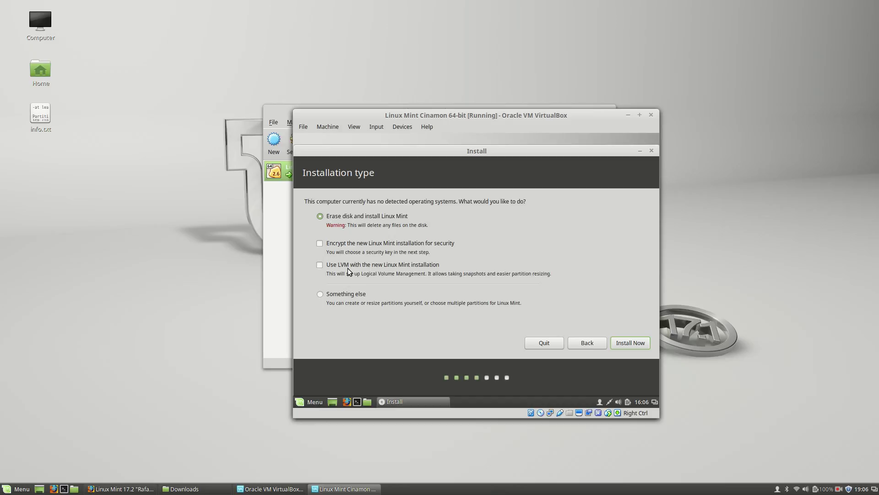
Choose the "Something else" installation type and create a new empty partition table on /dev/sda.
left_click(350, 294)
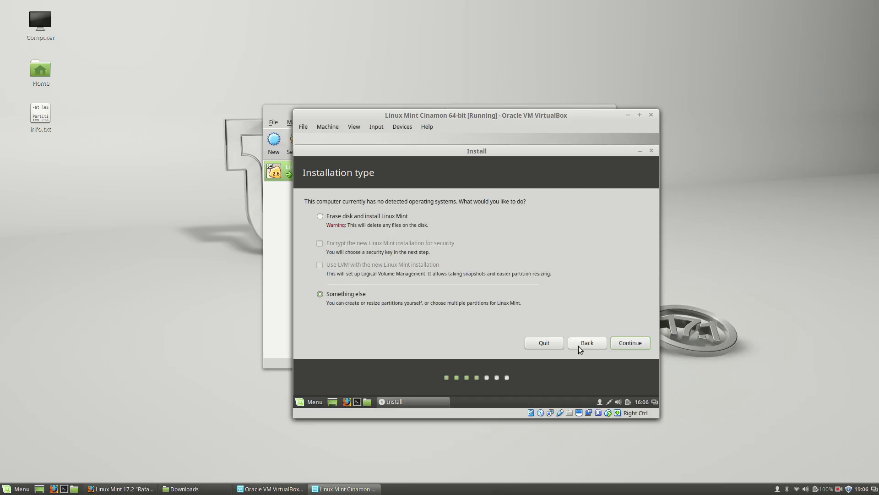
left_click(630, 343)
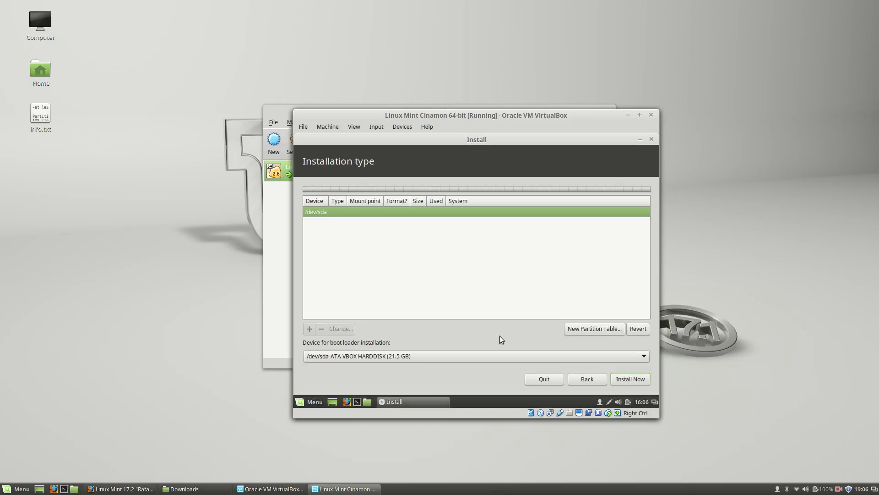
left_click(587, 329)
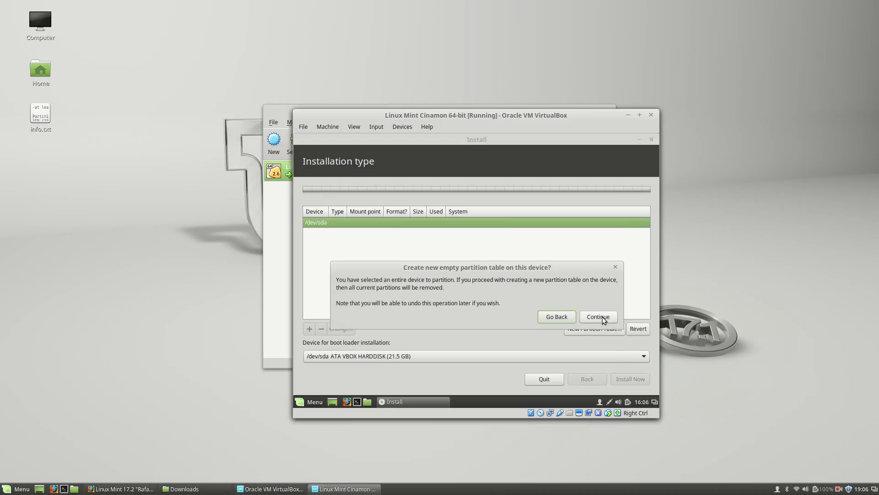
left_click(603, 317)
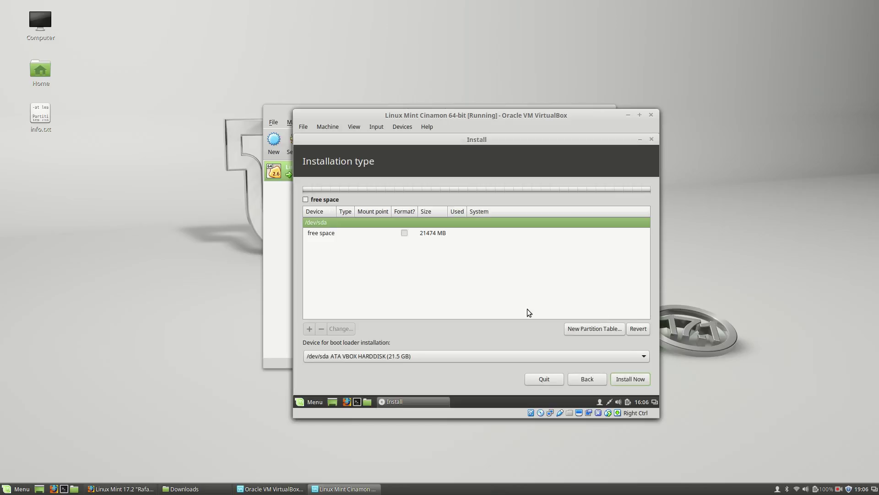
Create a 1024 MB primary Ext4 partition with mount point /boot at the beginning of the free space.
left_click(412, 233)
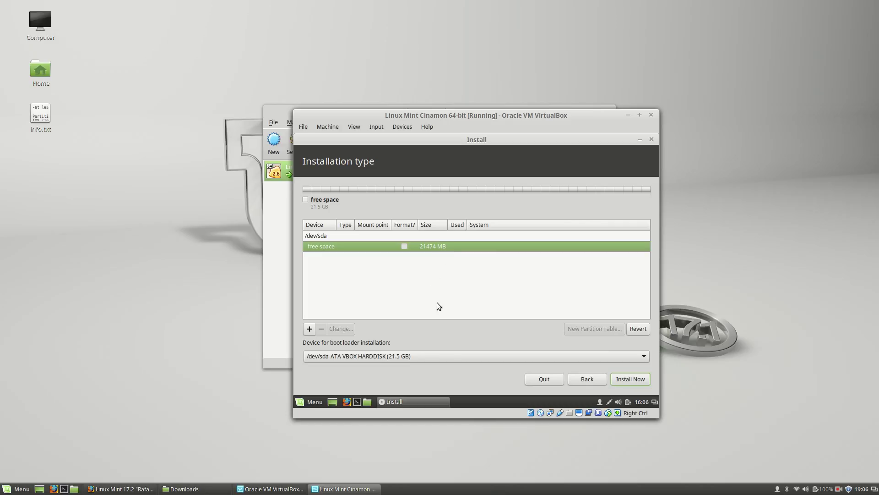
left_click(309, 329)
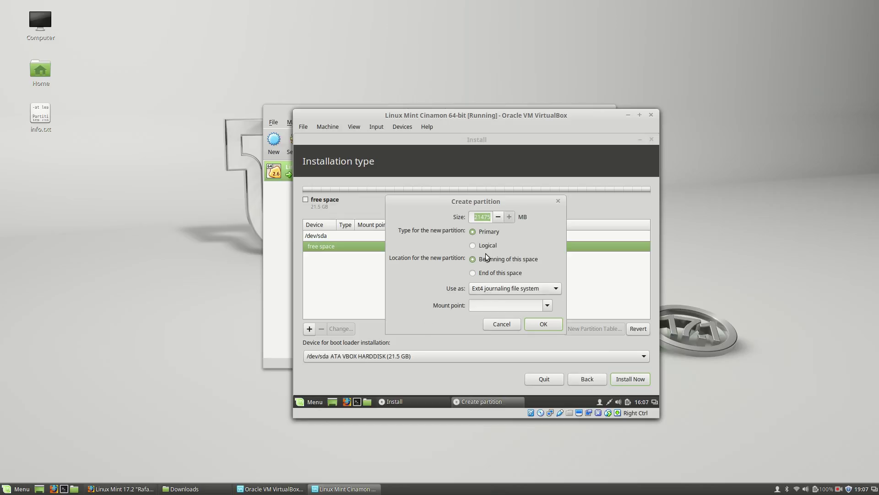
left_click(543, 308)
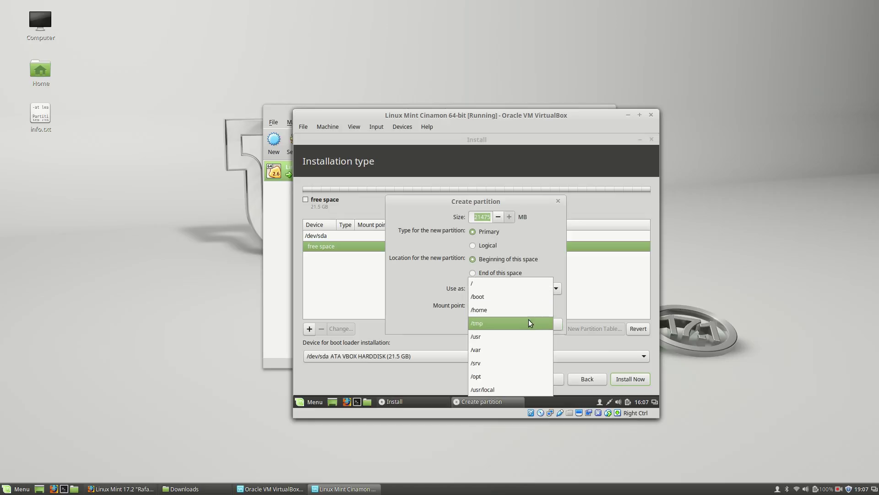
left_click(523, 298)
left_click(510, 305)
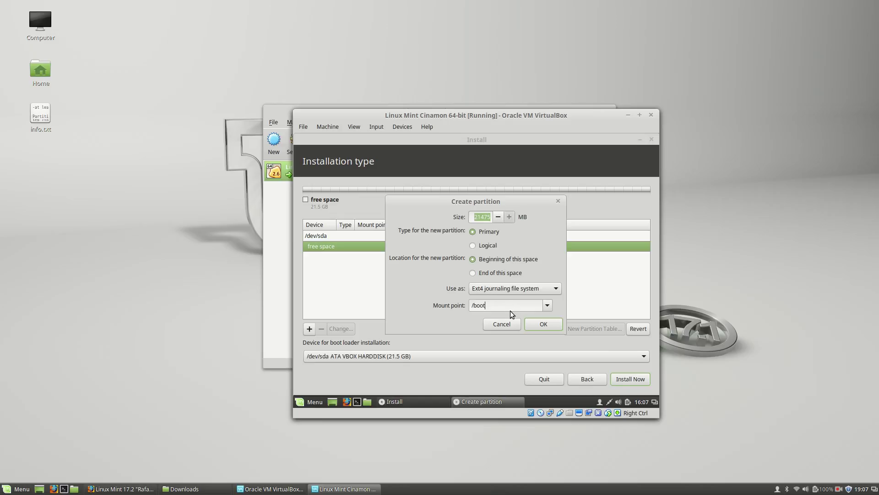
left_click(485, 216)
double_click(485, 217)
key("BackSpace")
type("1024")
left_click(538, 322)
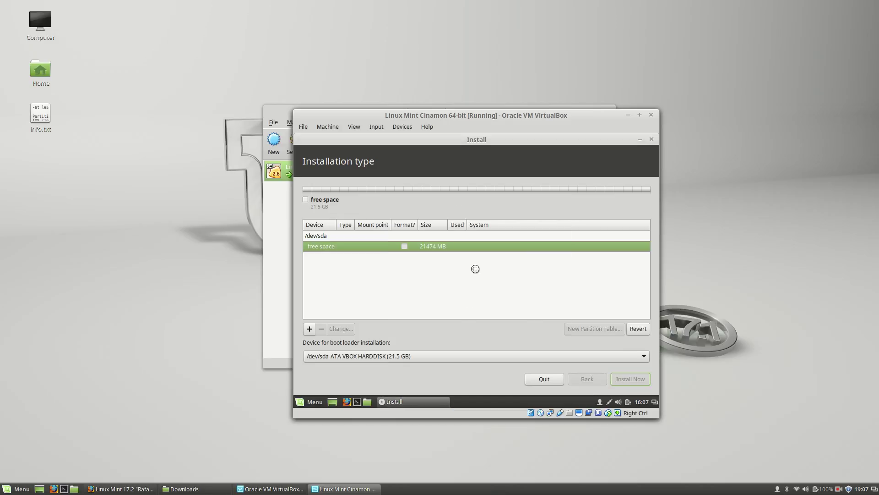
Create a 2048 MB logical swap area partition at the beginning of the remaining free space.
left_click(446, 255)
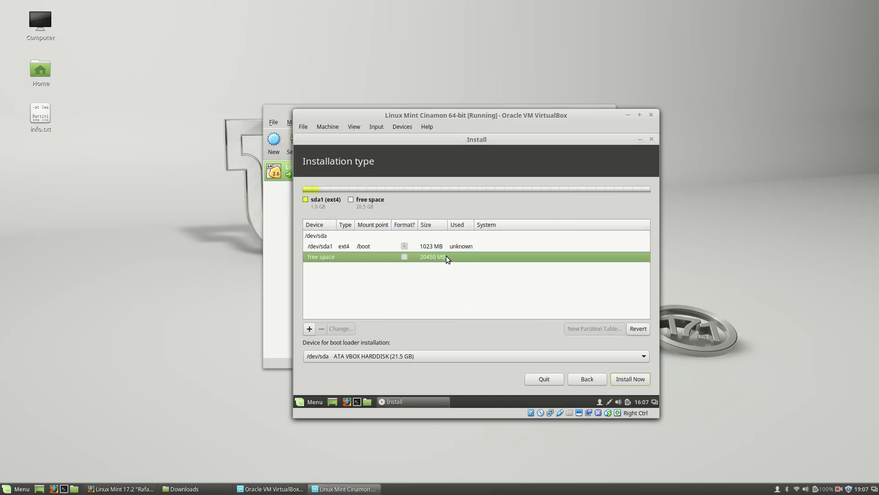
left_click(310, 329)
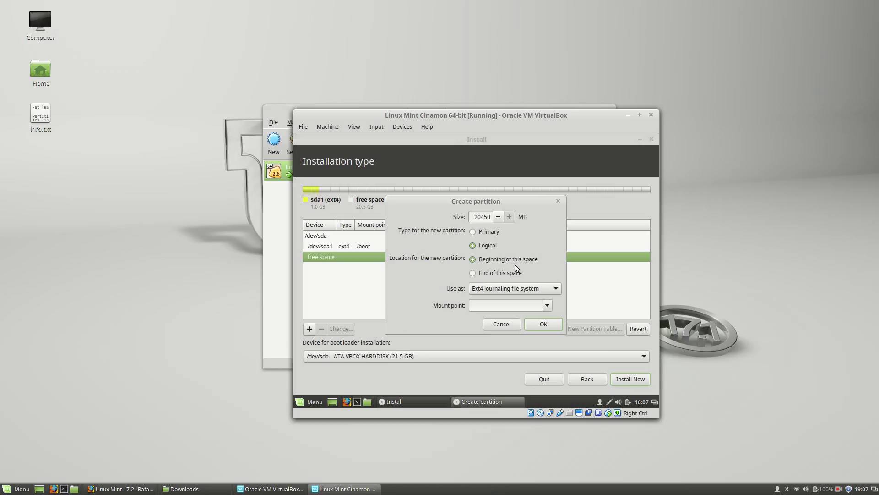
double_click(488, 216)
type("2048")
left_click(547, 305)
left_click(566, 310)
left_click(524, 288)
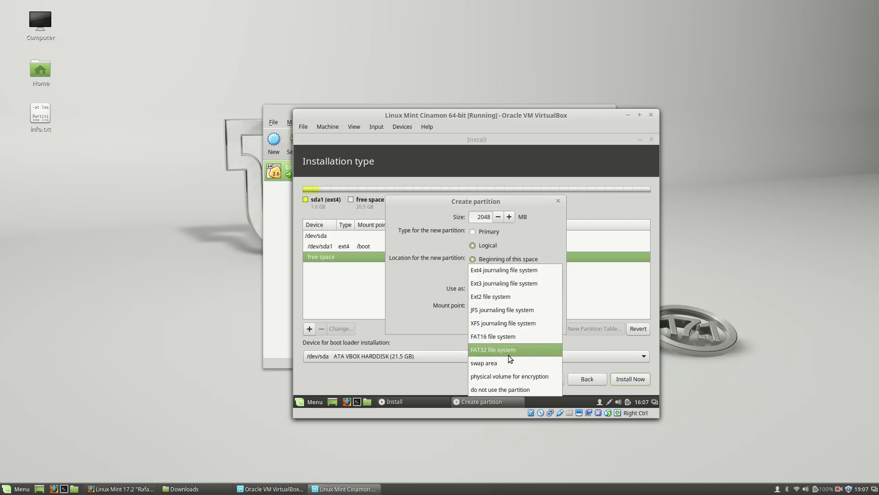
left_click(501, 365)
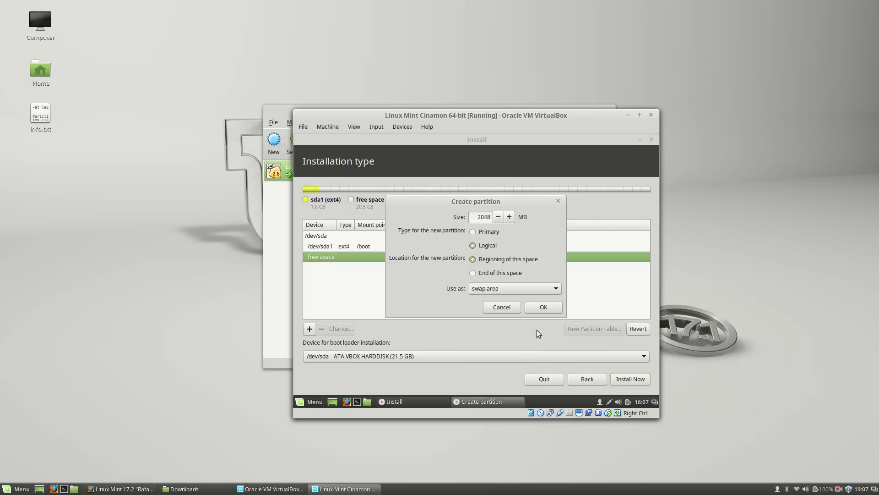
left_click(545, 306)
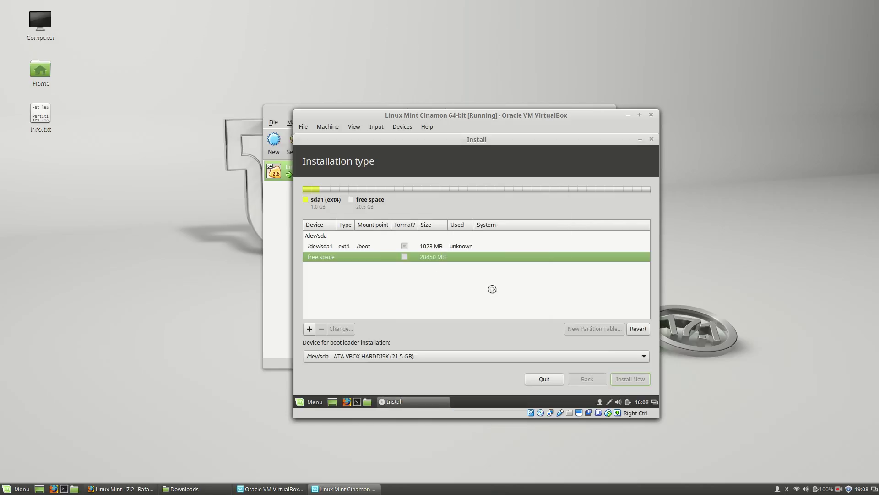
Create an 18403 MB logical Ext4 partition with mount point / at the end of the free space, and write the changes to disk.
left_click(436, 265)
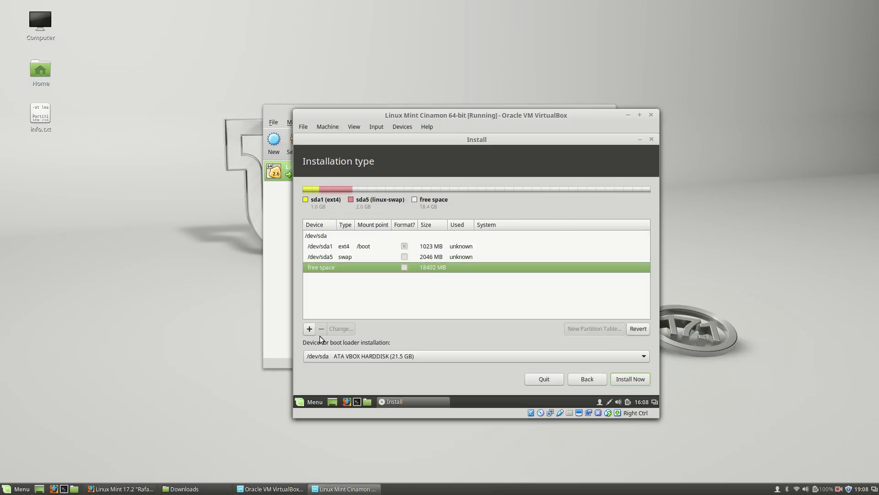
left_click(310, 329)
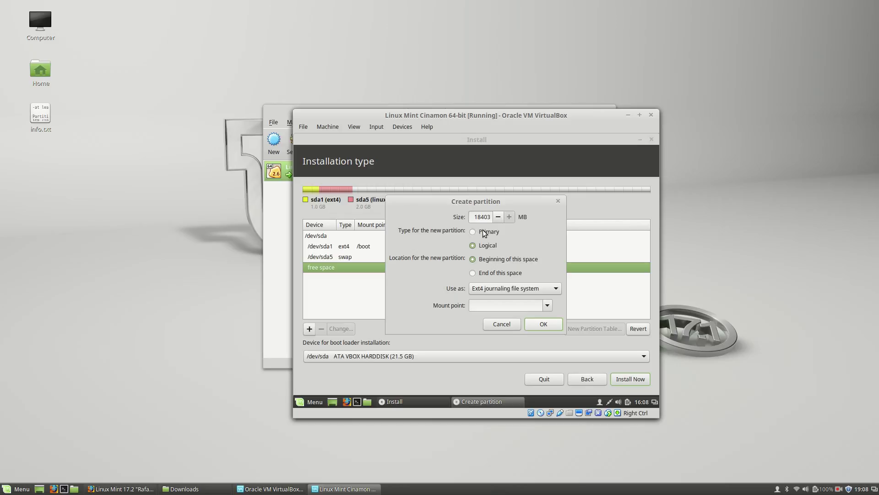
left_click(549, 304)
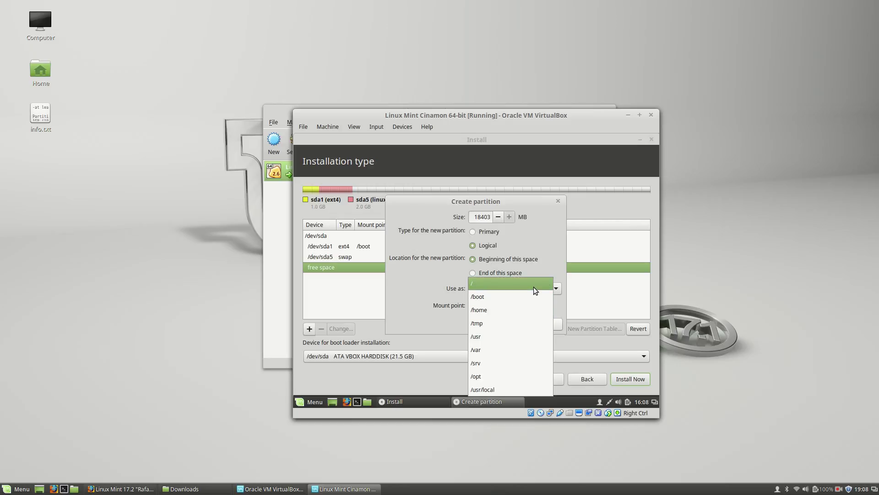
left_click(533, 286)
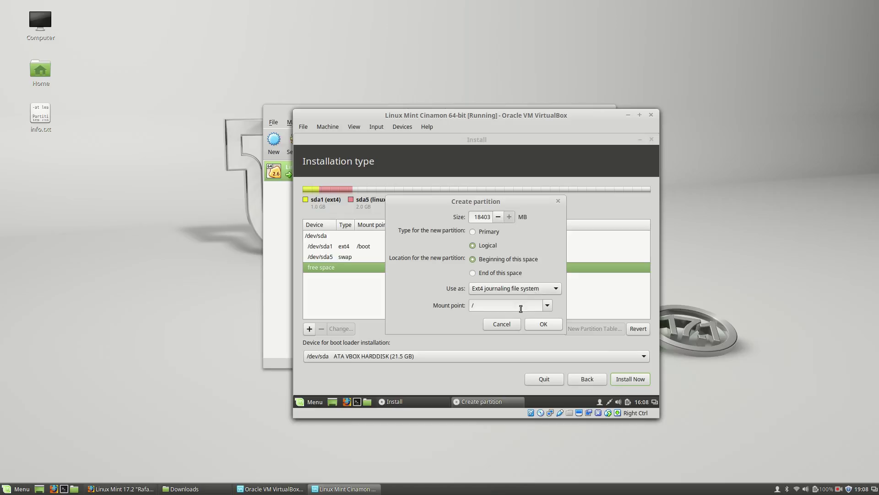
left_click(507, 273)
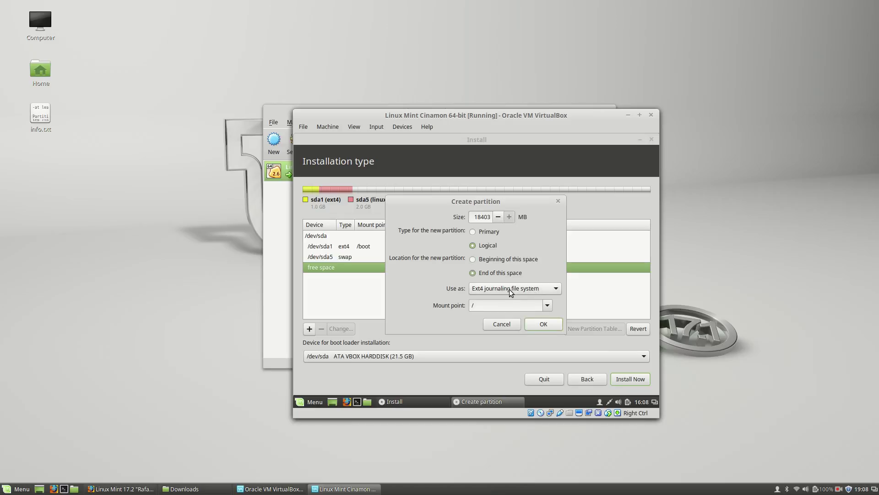
left_click(541, 325)
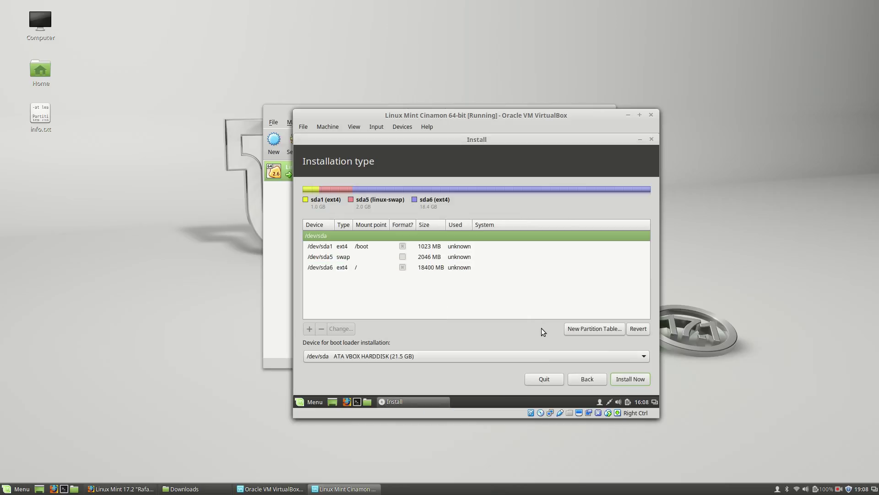
left_click(628, 380)
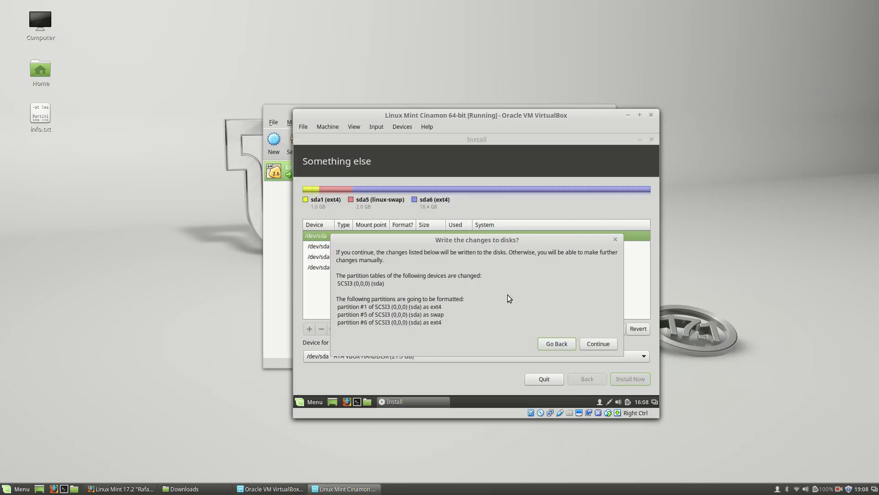
left_click(597, 343)
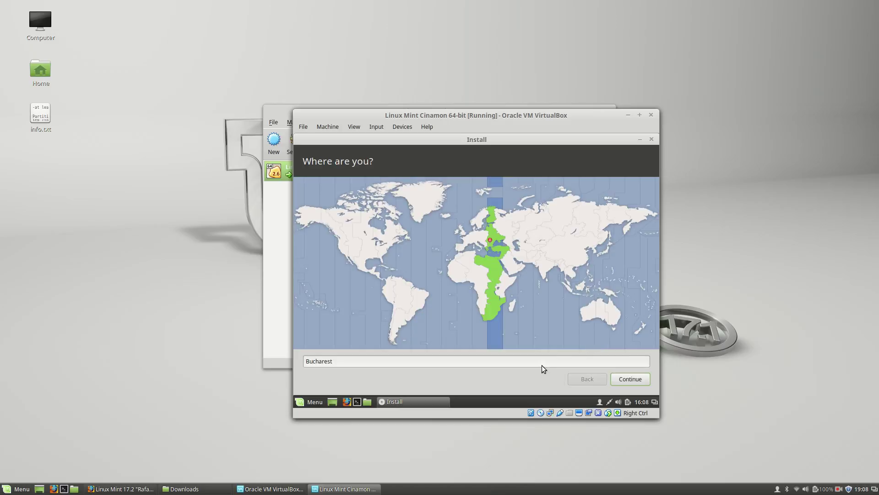
Set the location to New York Time and accept the English (US) keyboard layout.
triple_click(545, 364)
key("BackSpace")
type("New Y")
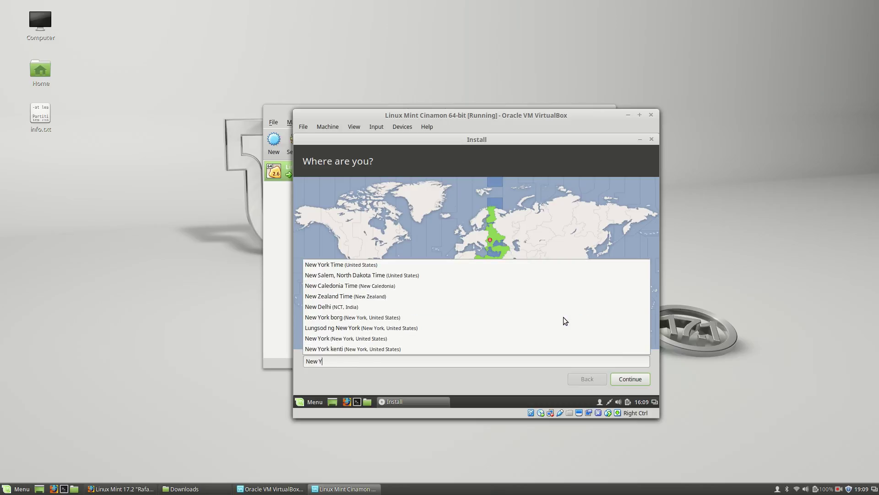
type("or")
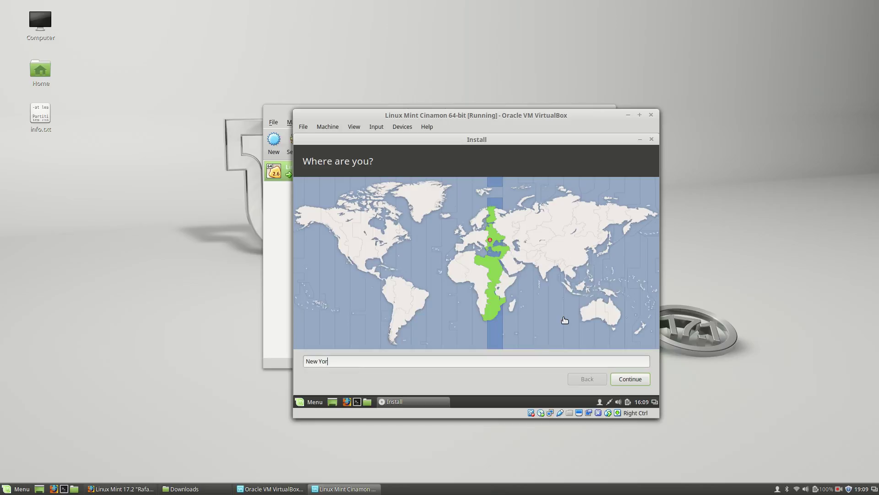
type("k")
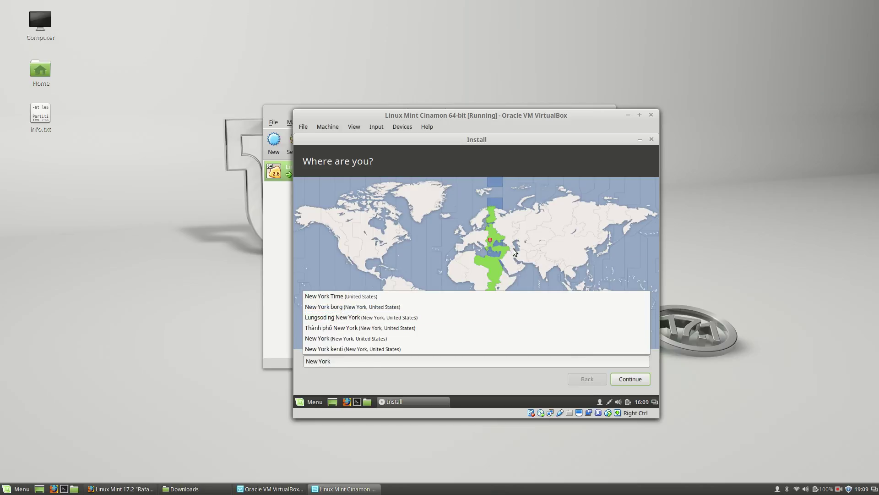
left_click(477, 296)
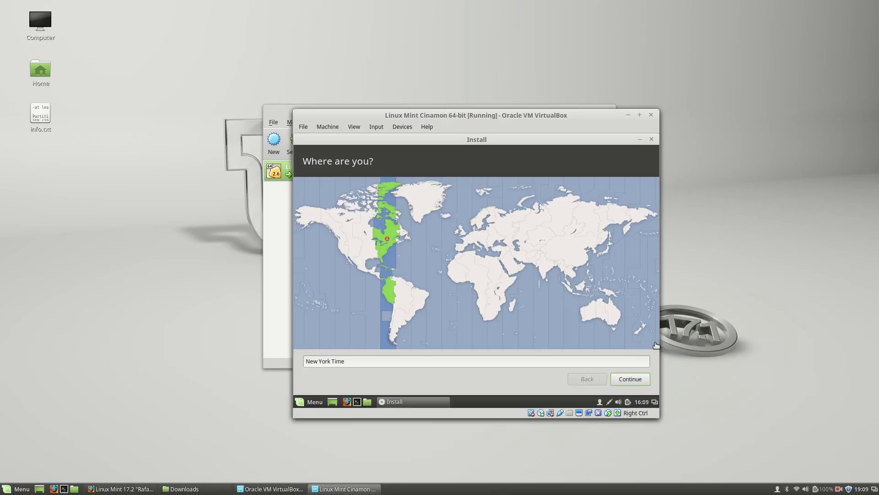
left_click(631, 378)
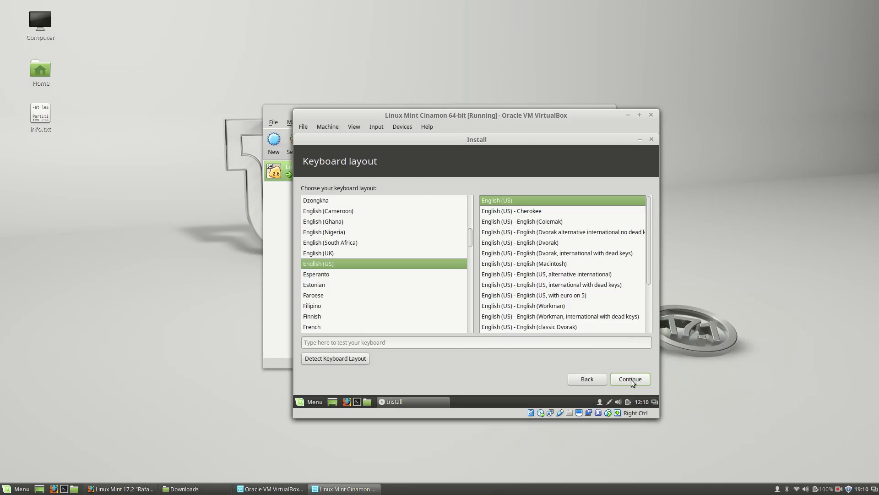
left_click(631, 379)
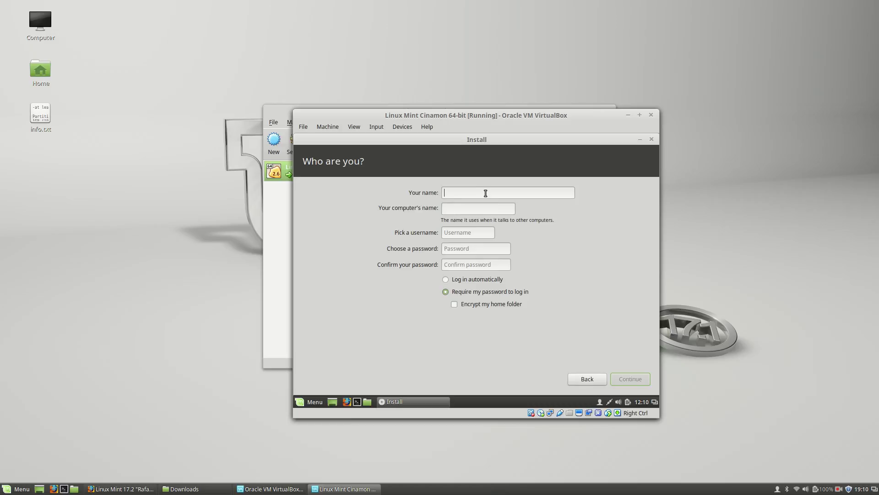
Enter the account owner's full name and set the computer's name to VirtualBoxPC.
type("Liviu Balan")
key("Tab")
key("End")
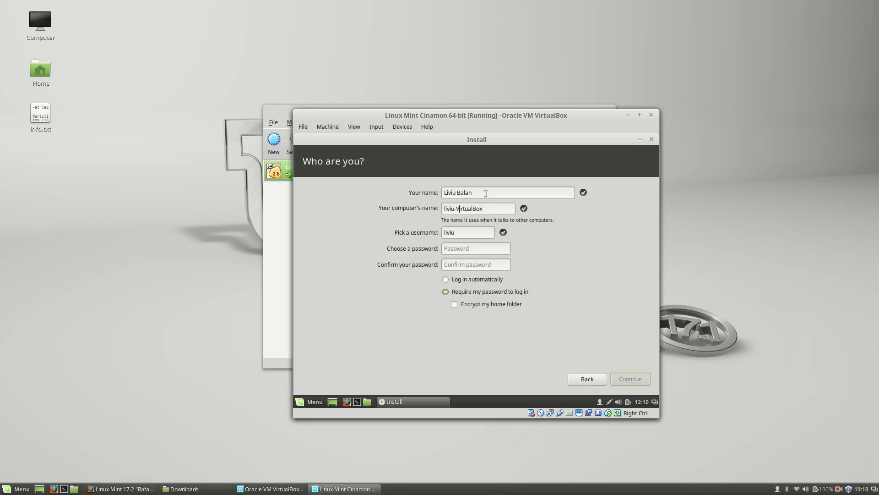
key("BackSpace")
key("BackSpace")
key("BackSpace")
key("BackSpace")
key("BackSpace")
key("BackSpace")
type("PC")
Enter and confirm the account password, keep the password required at login, and continue the installation.
left_click(480, 248)
type("••••••")
key("Tab")
type("••••••")
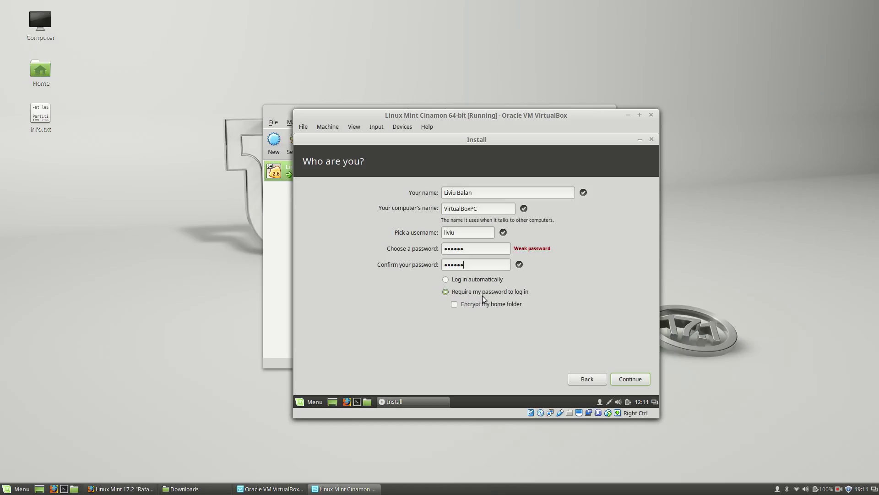
left_click(631, 380)
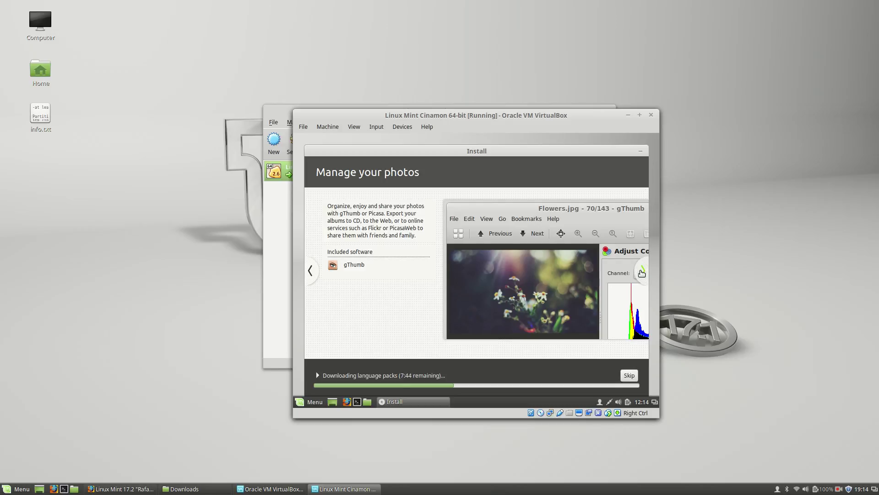
Page through the installer's slideshow of Linux Mint features while the system is being installed.
left_click(641, 272)
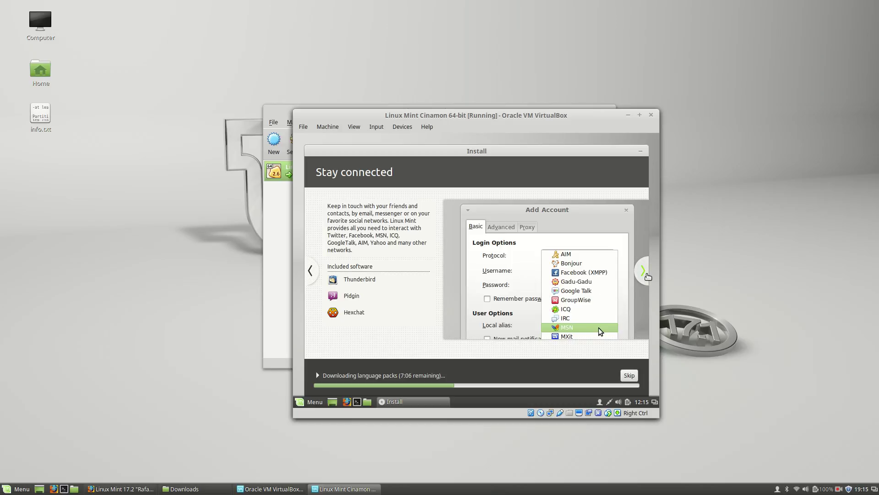
left_click(644, 271)
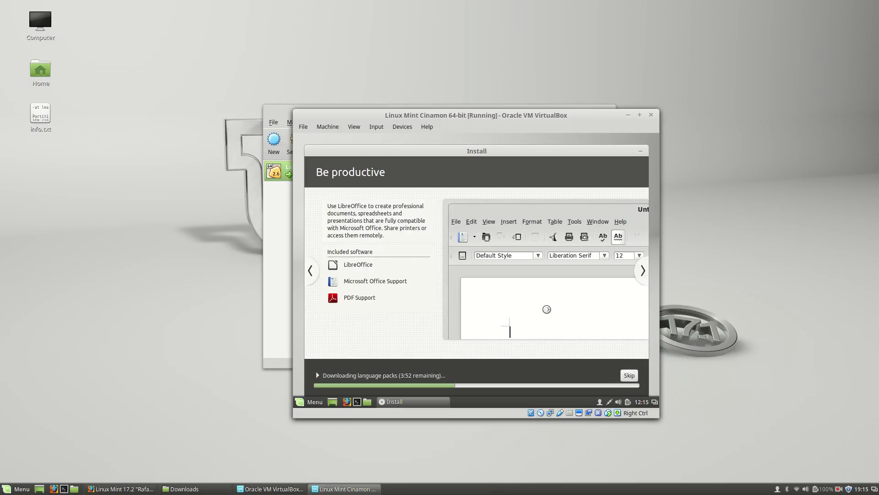
left_click(641, 274)
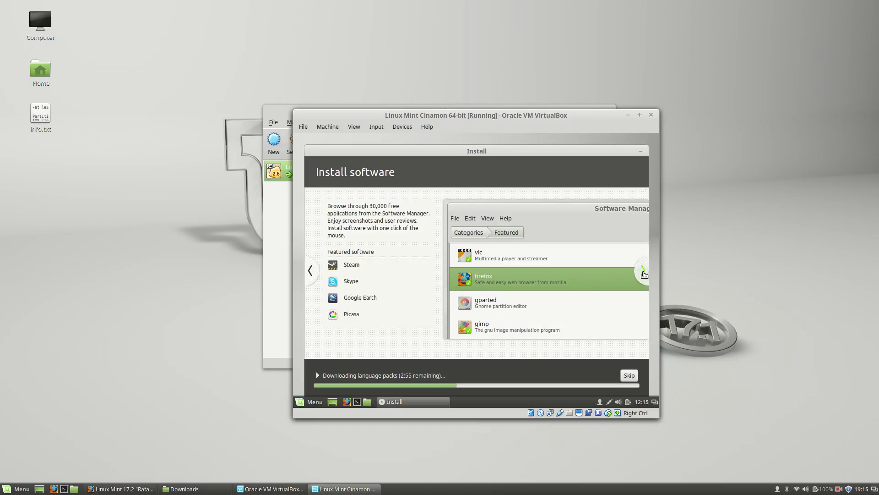
left_click(644, 271)
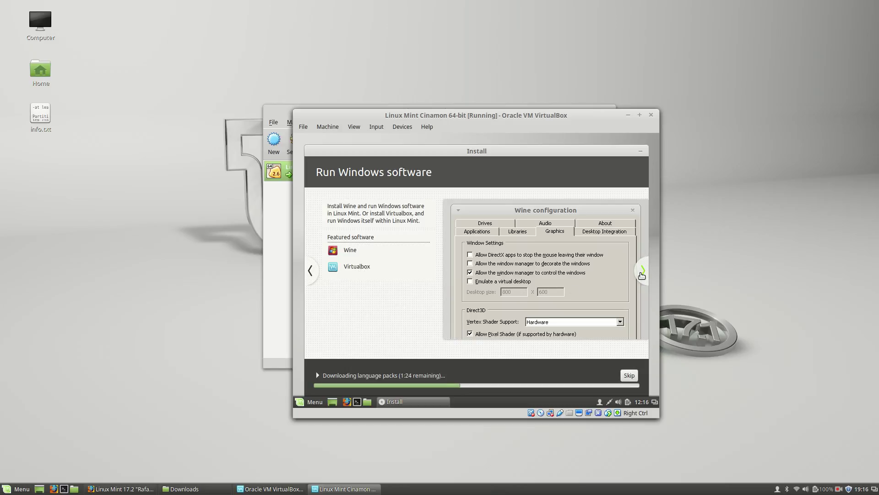
left_click(642, 272)
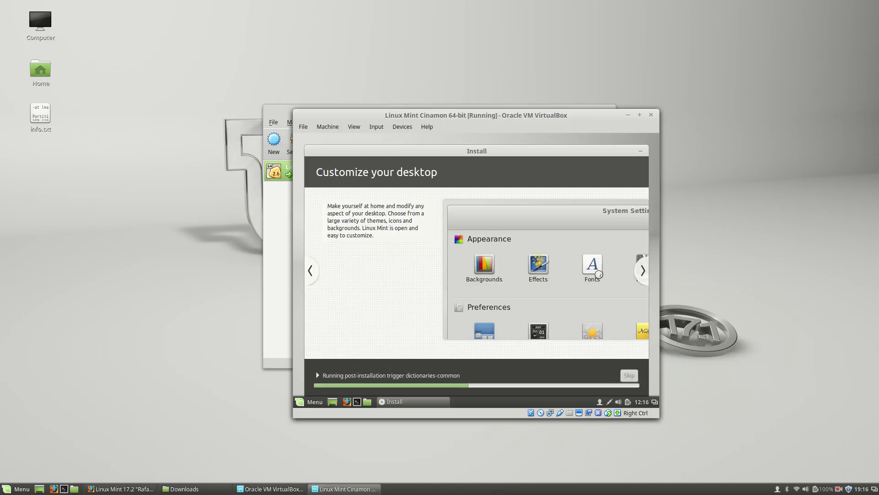
left_click(643, 274)
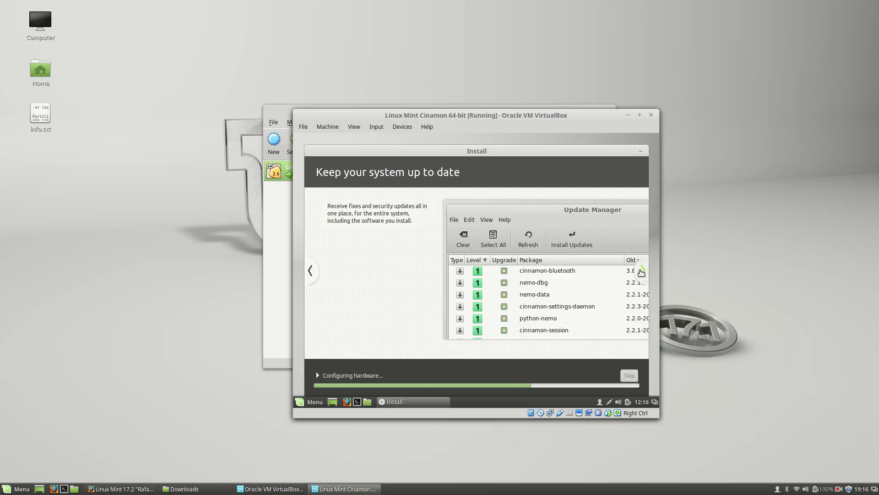
left_click(641, 272)
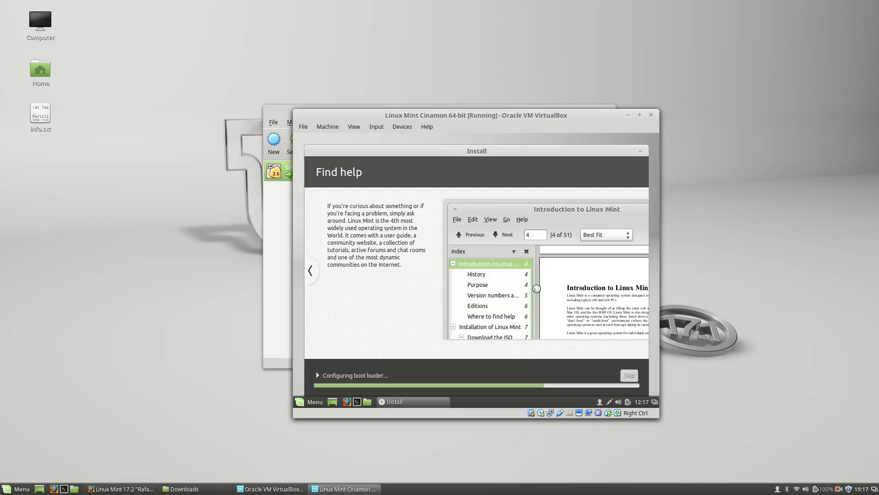
Reposition the virtual machine window and choose to restart after the completed installation.
left_click_drag(585, 111, 622, 104)
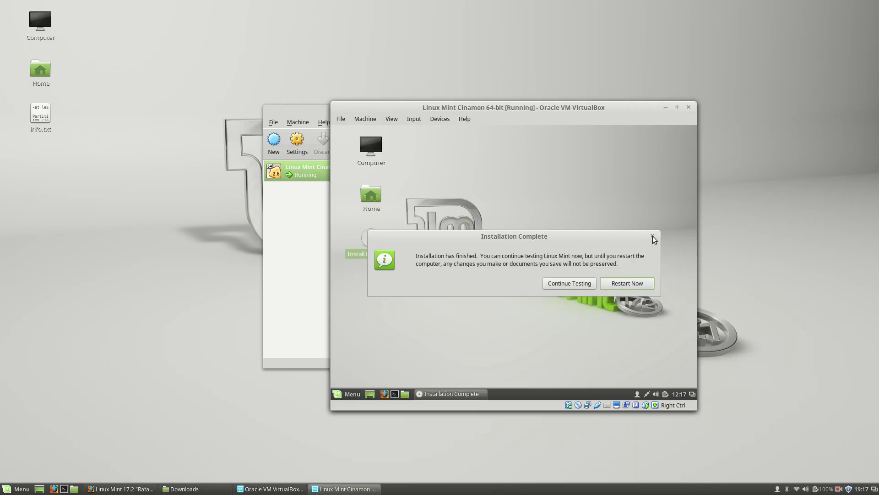
left_click_drag(621, 238, 622, 234)
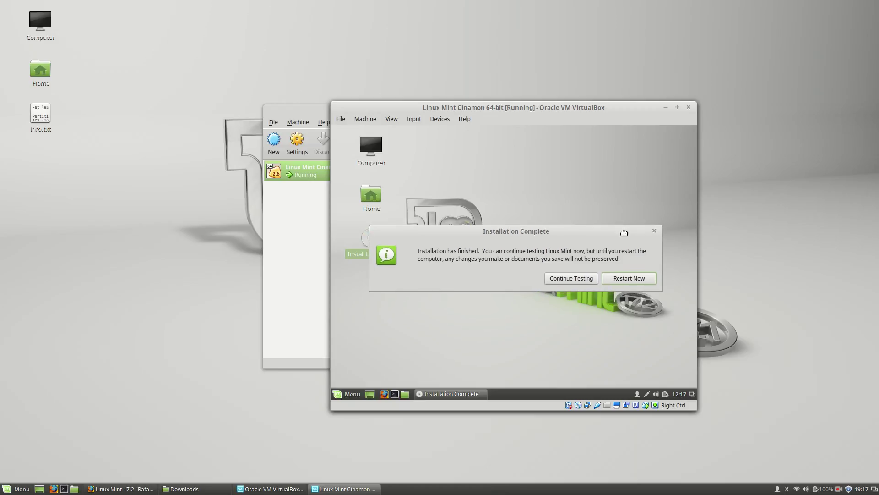
left_click(626, 278)
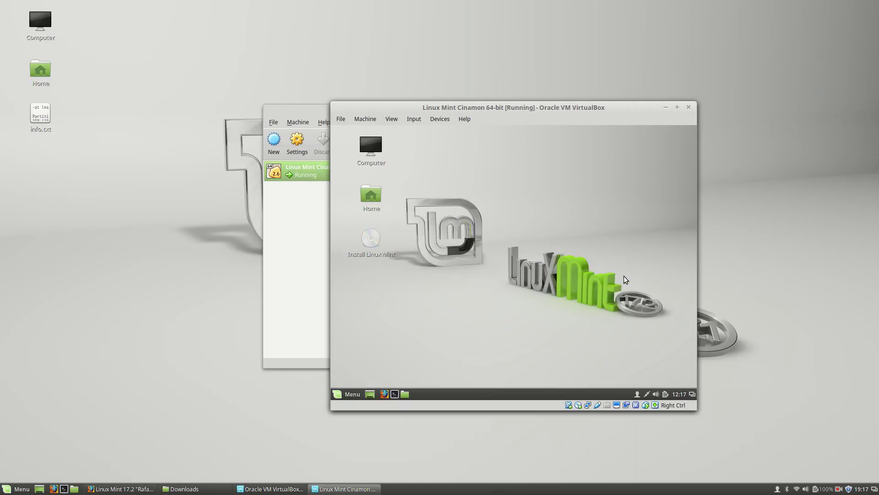
Shut down the live Linux Mint session and acknowledge the request to remove the installation media.
left_click(341, 396)
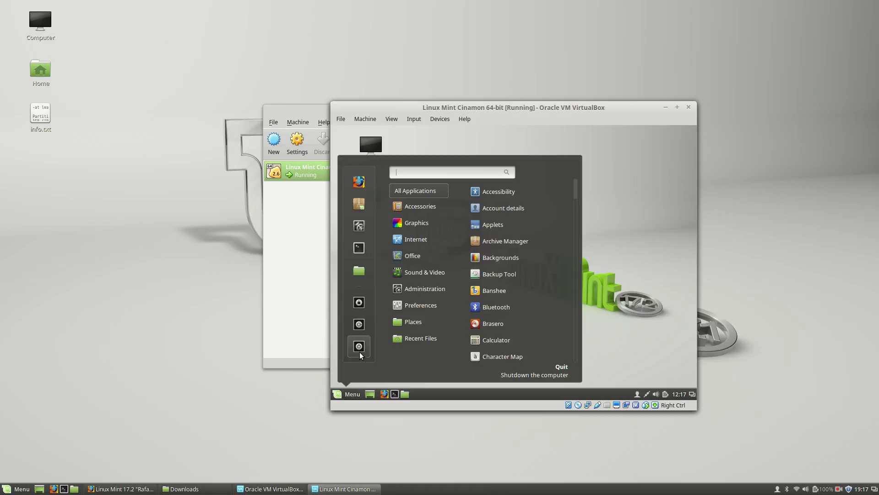
left_click(360, 353)
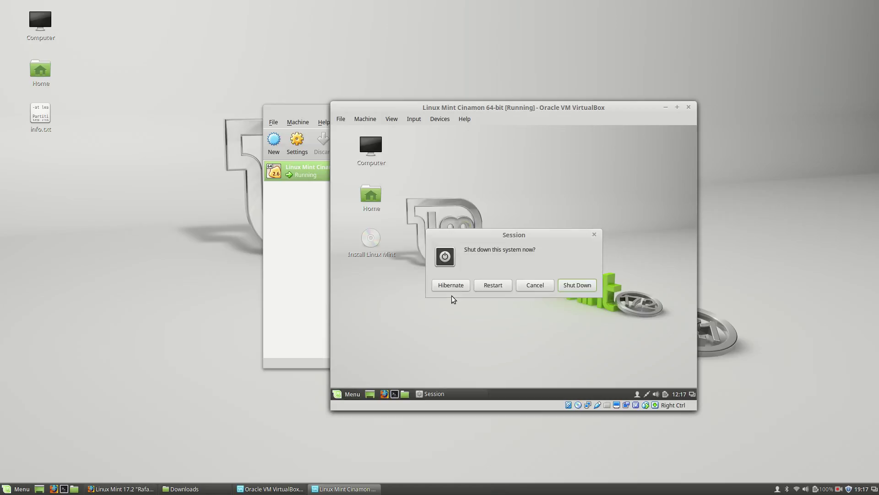
left_click(575, 289)
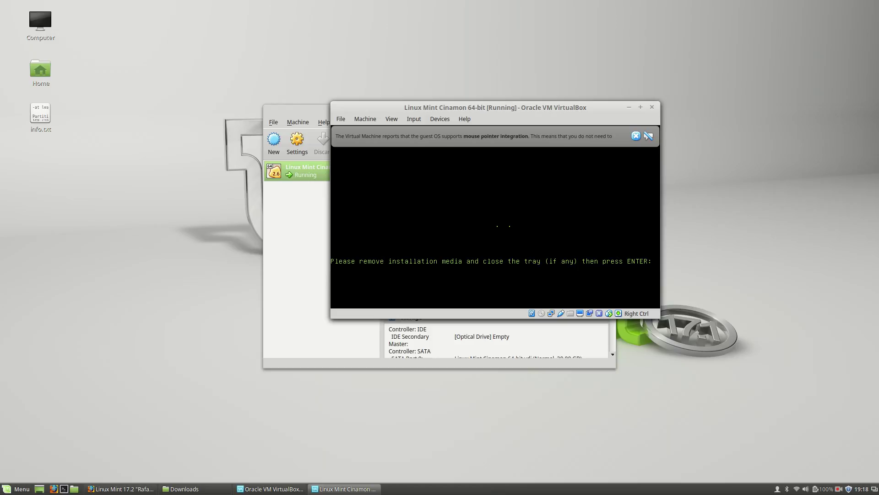
key("Return")
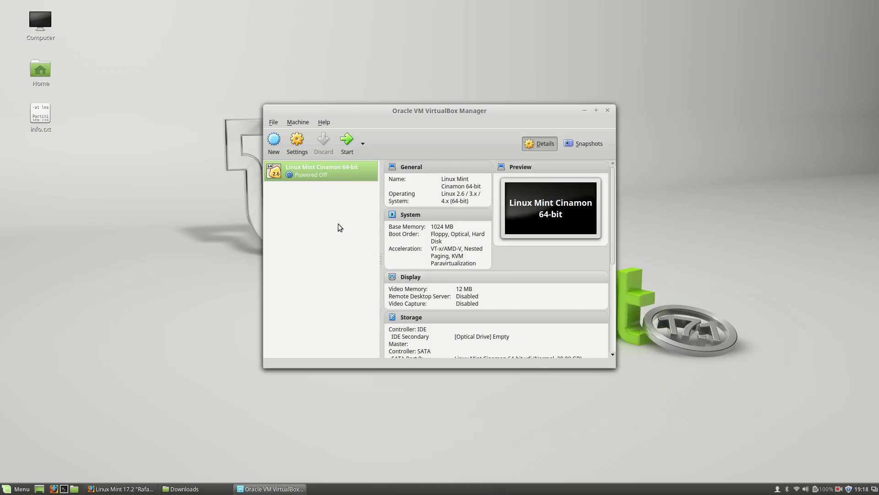
Start the Linux Mint Cinamon 64-bit virtual machine and dismiss its notification messages.
left_click(347, 145)
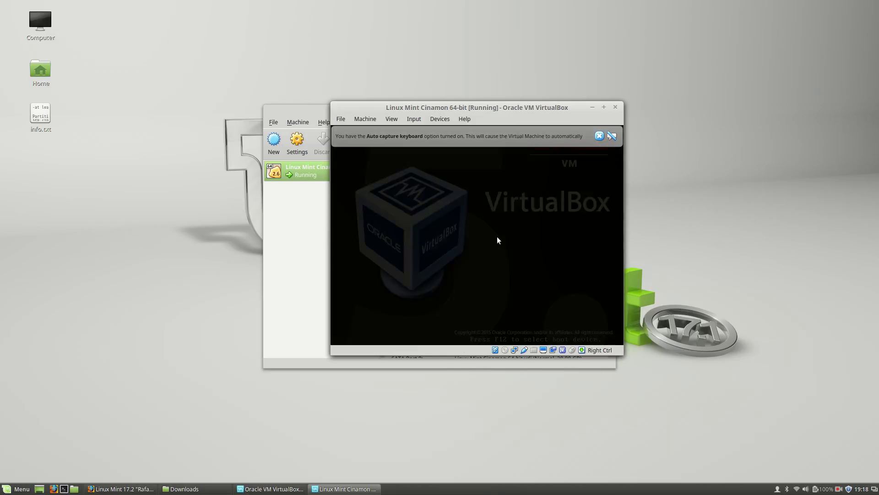
left_click(599, 137)
left_click(599, 138)
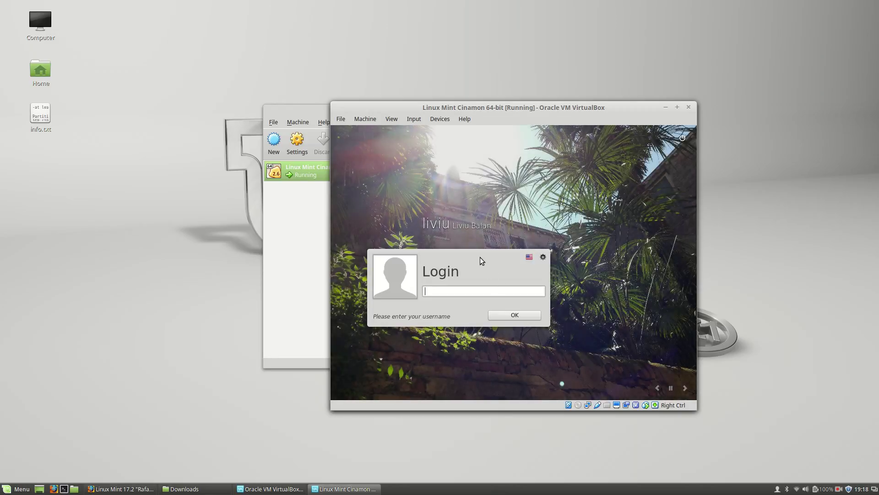
Log in to the new user account with its password and close the Welcome Screen.
left_click(447, 228)
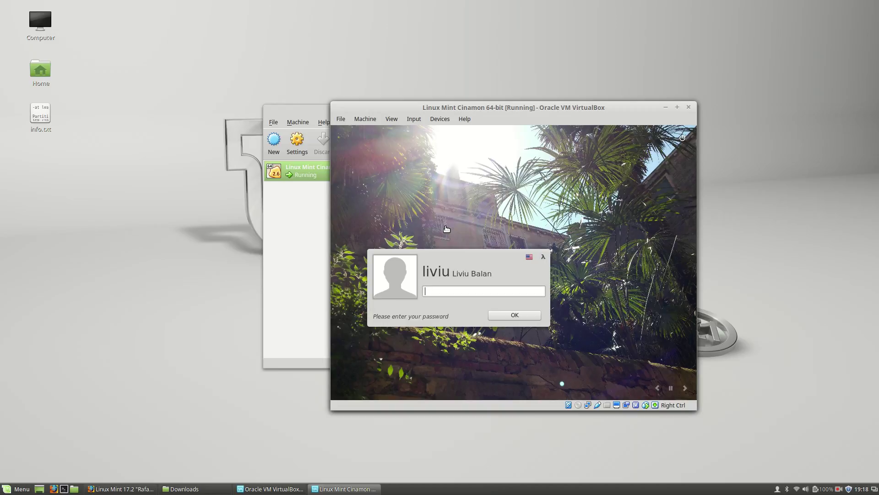
type("•••••••••")
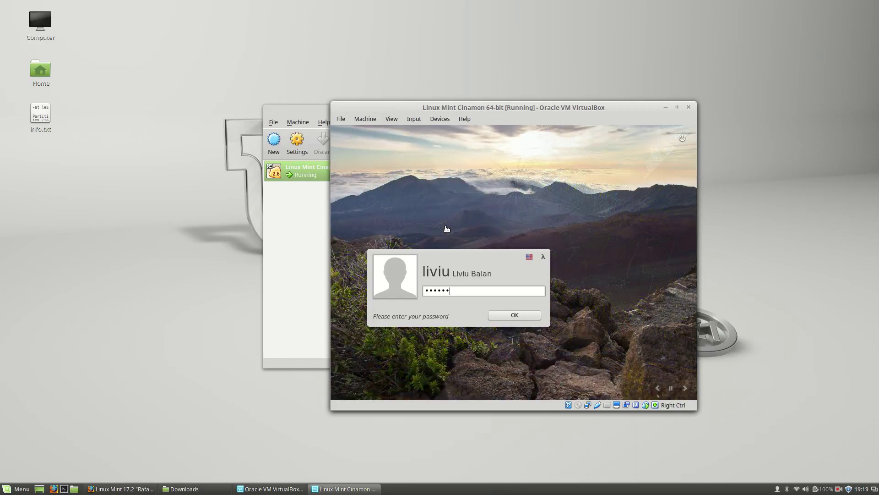
key("Return")
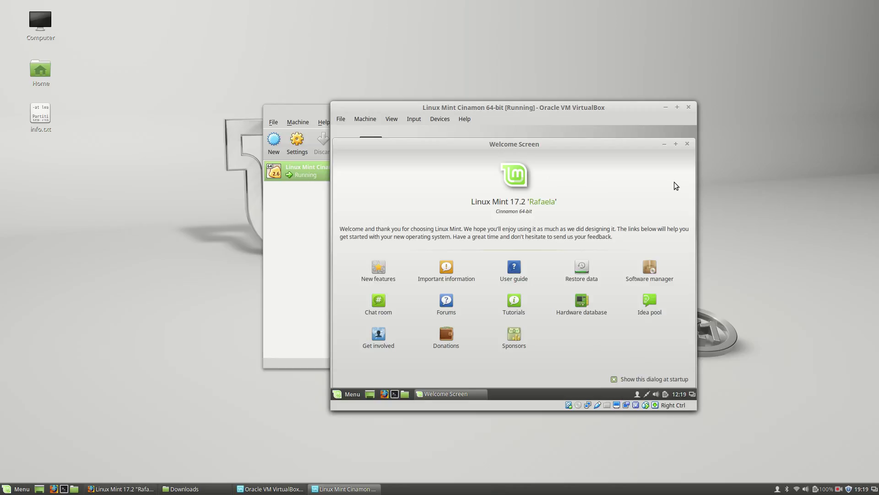
left_click(688, 144)
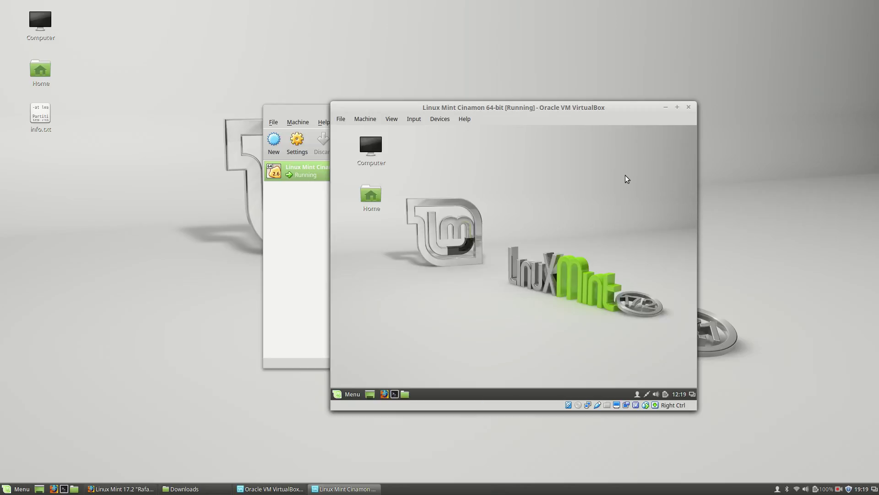
Open the application menus of the guest and host systems to compare them.
left_click(347, 393)
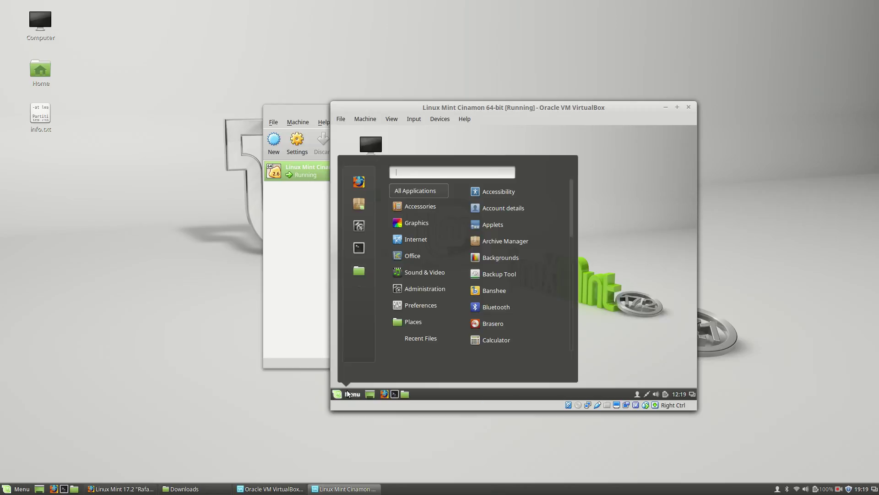
left_click(5, 489)
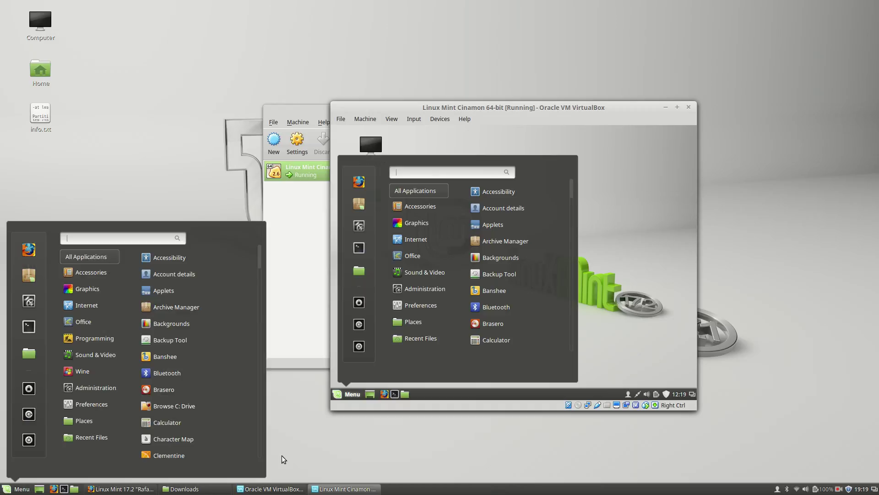
left_click(429, 332)
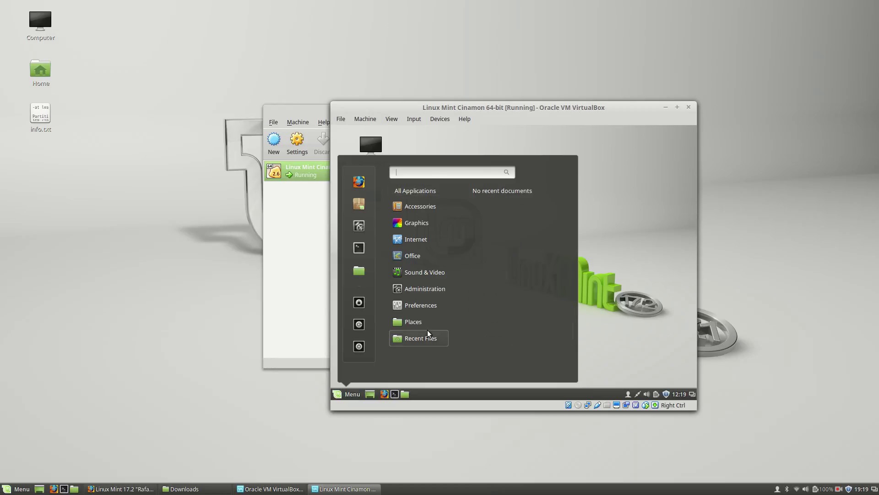